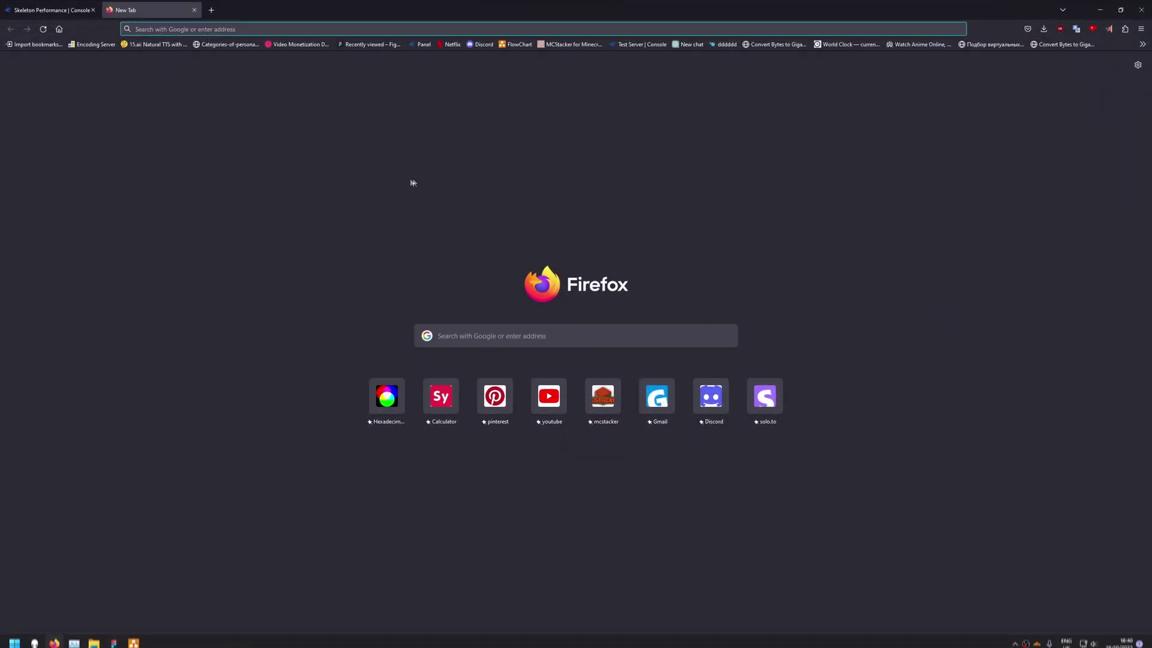
Search Google for 'modrinth' and open the Modrinth website
text(modri)
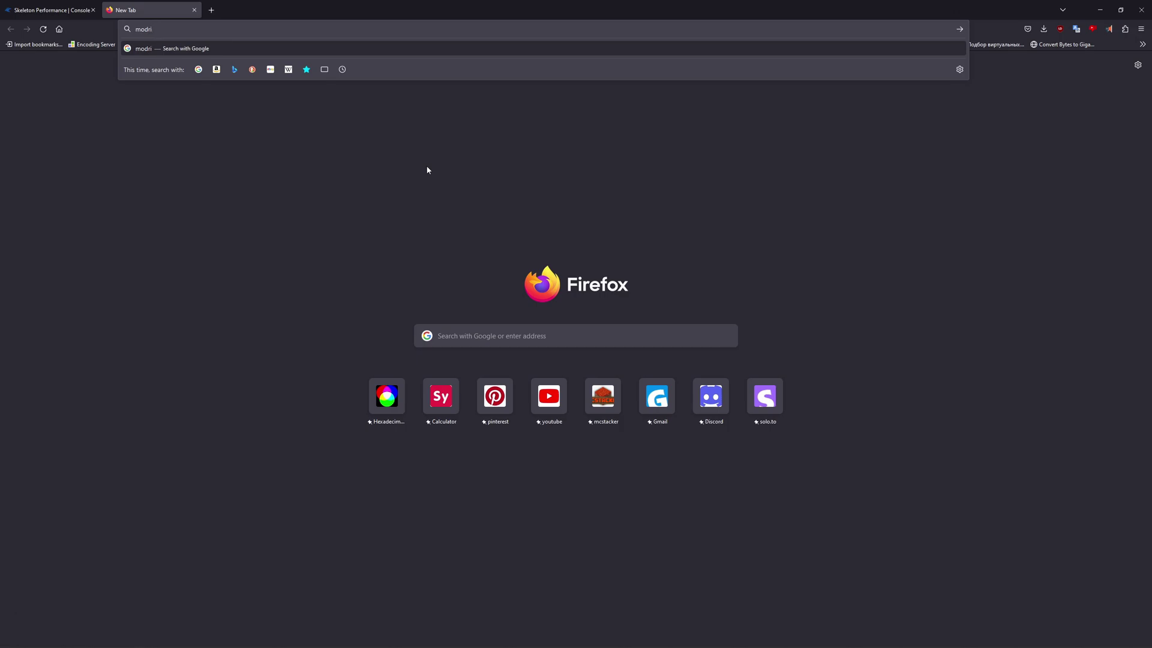
text(nth)
key(Return)
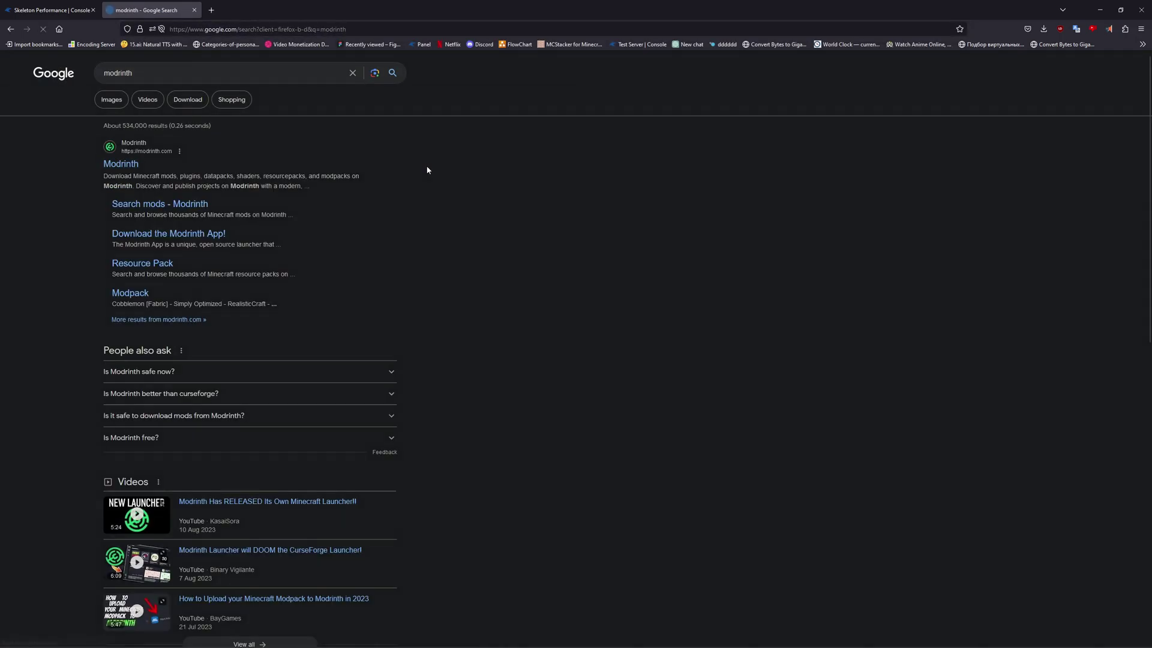
click(142, 170)
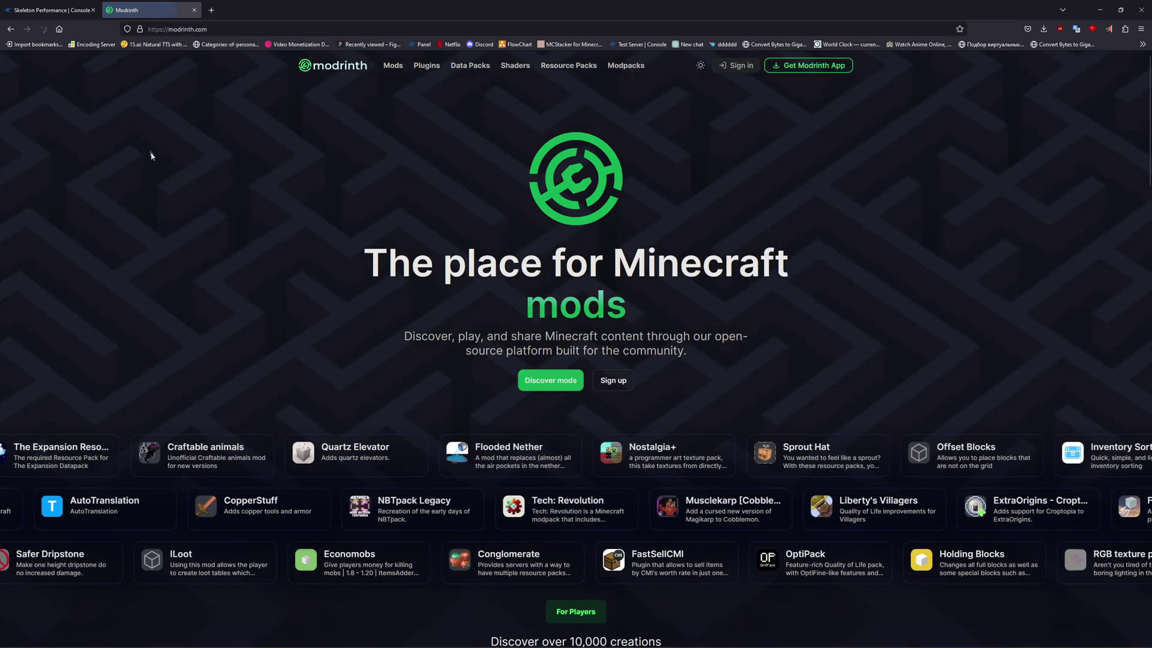
Search Modrinth's mods for 'create' and open the Create Fabric mod page
click(393, 65)
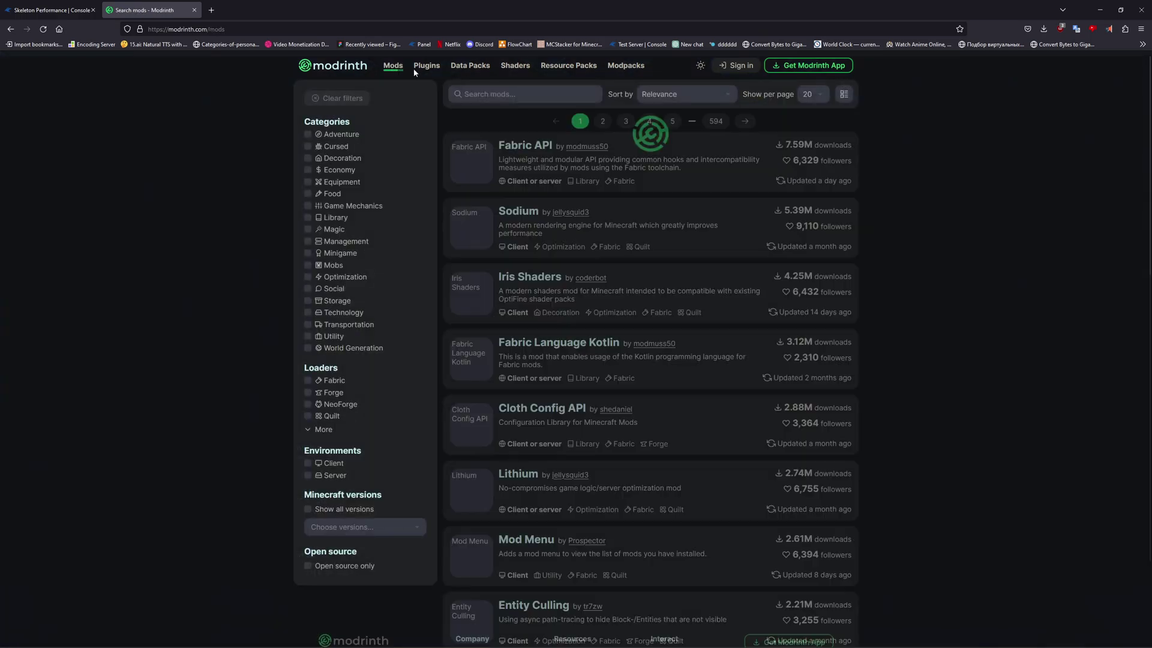
click(495, 94)
text(crra)
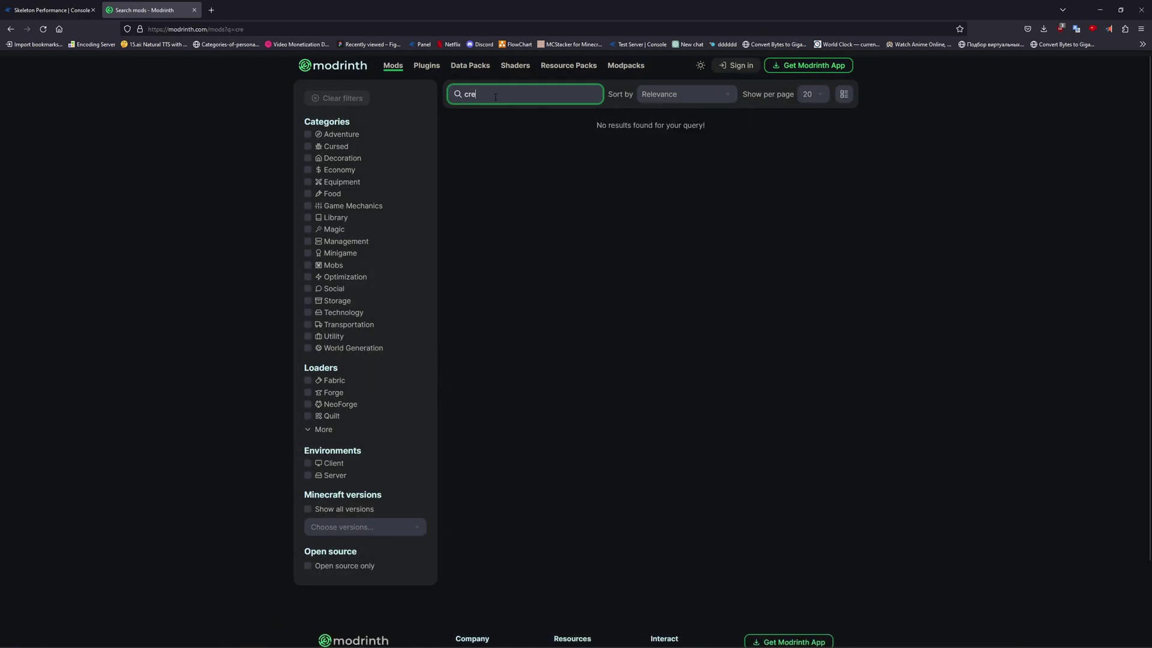
text(ate)
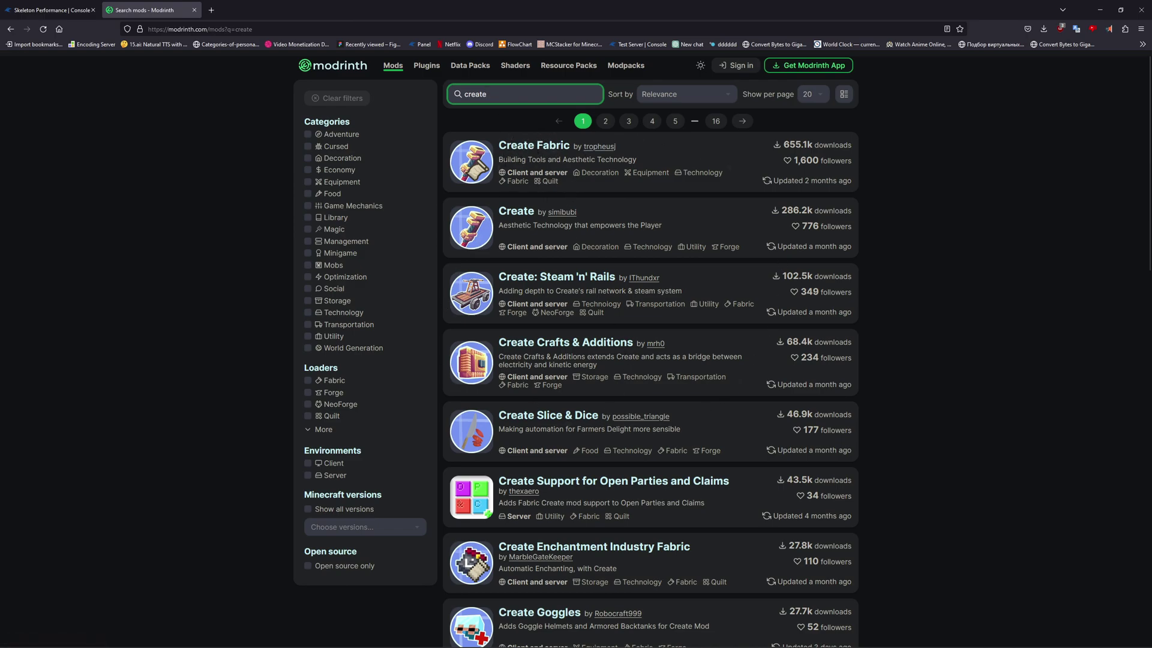
click(534, 152)
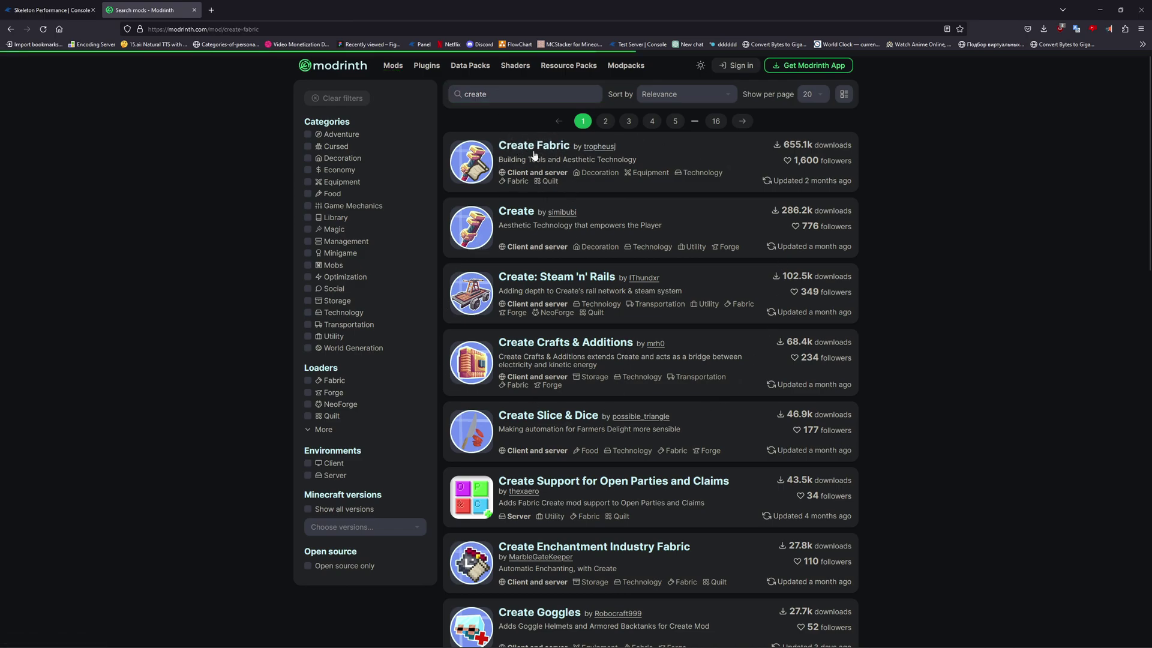
drag(390, 150, 340, 144)
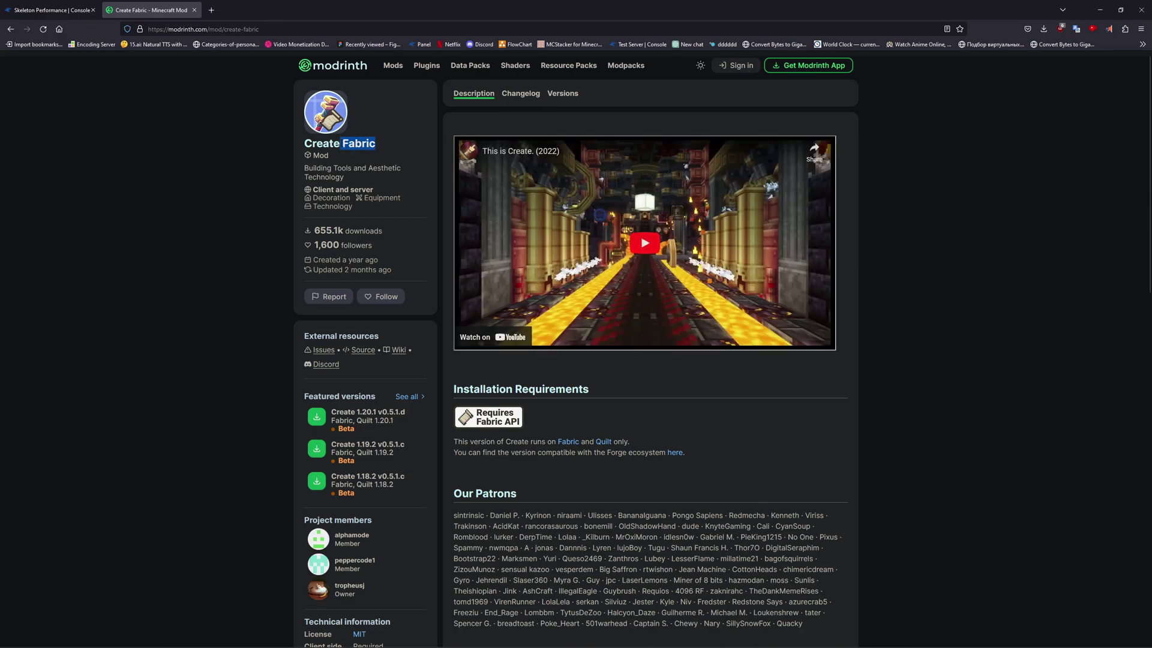
Download the Create Fabric 1.20.1 v0.5.1.d jar from Versions, then return to Mods
click(563, 94)
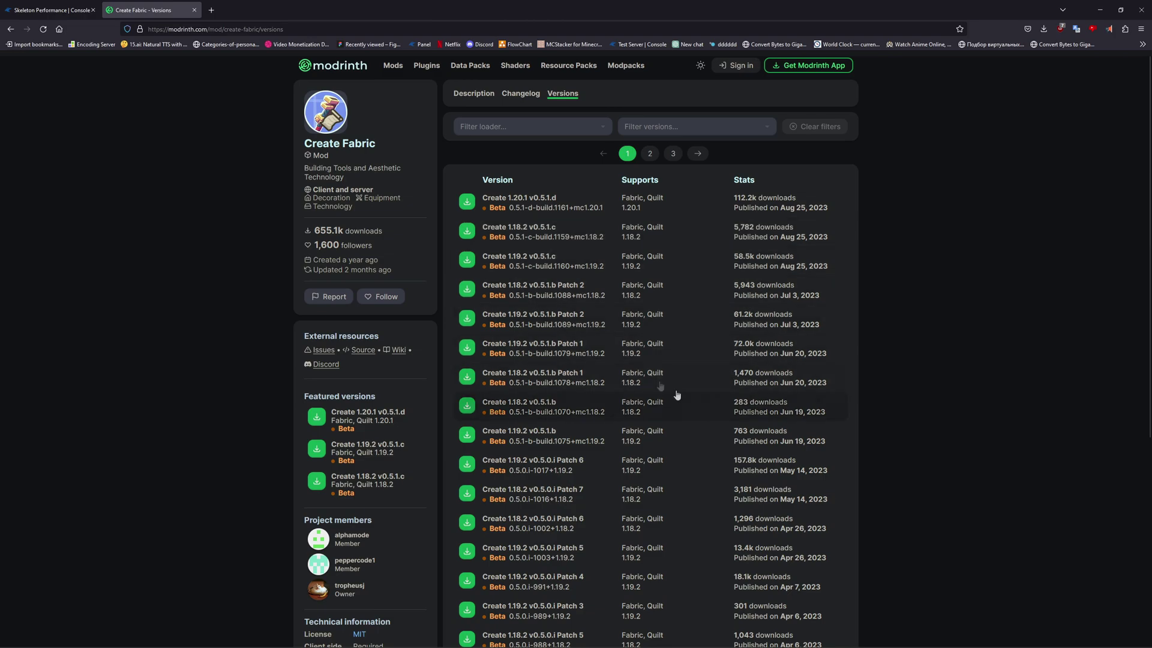
click(625, 210)
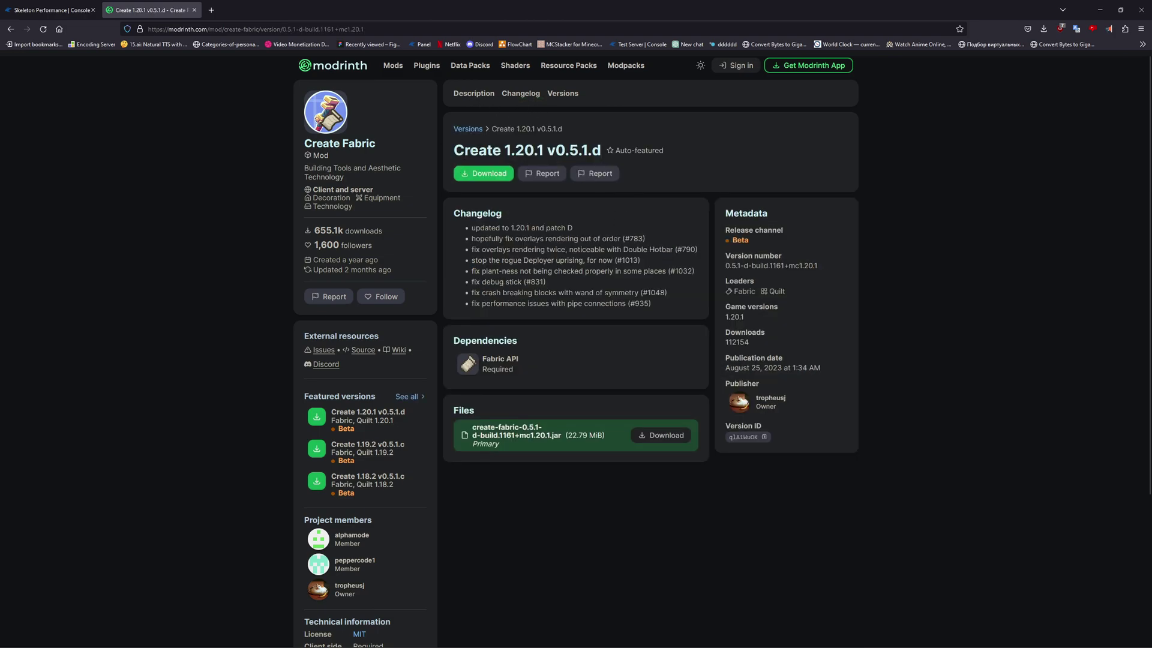
click(377, 188)
click(486, 178)
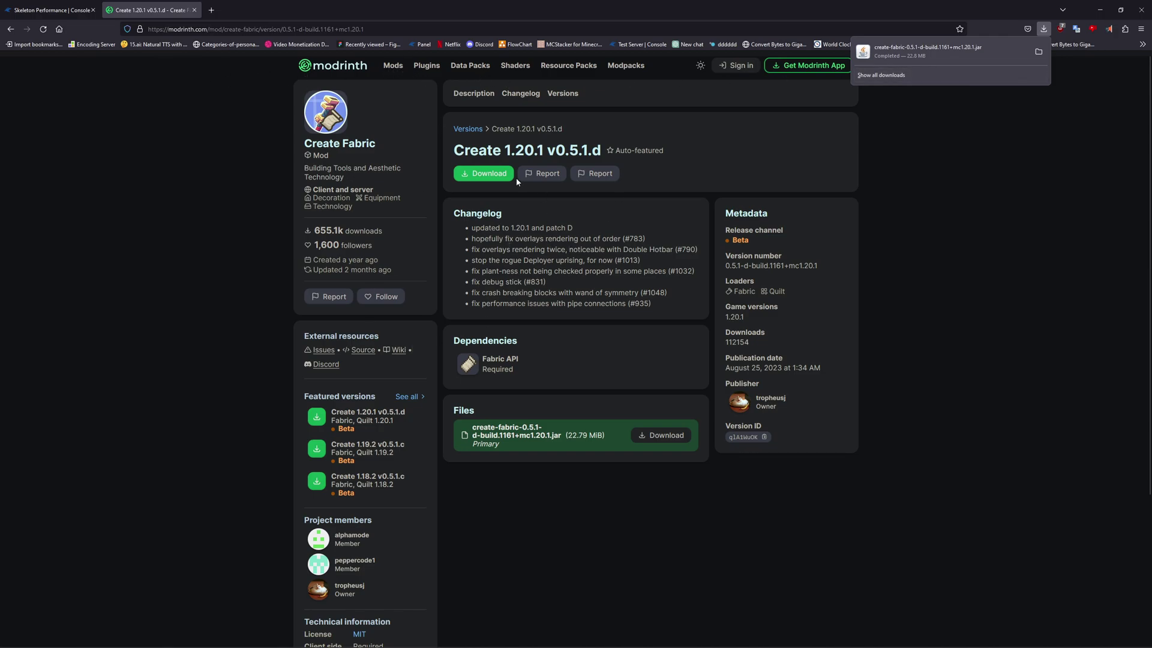
click(393, 65)
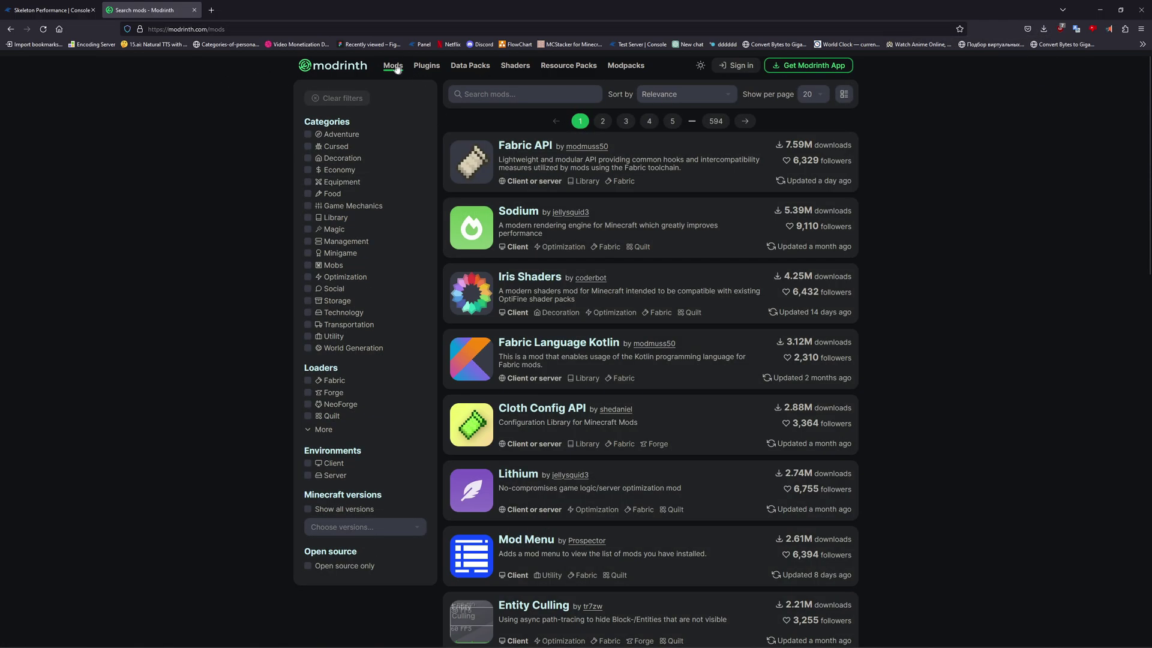
Download the [1.20.1] Fabric API 0.90.4+1.20.1 jar from Fabric API's Versions list
click(516, 149)
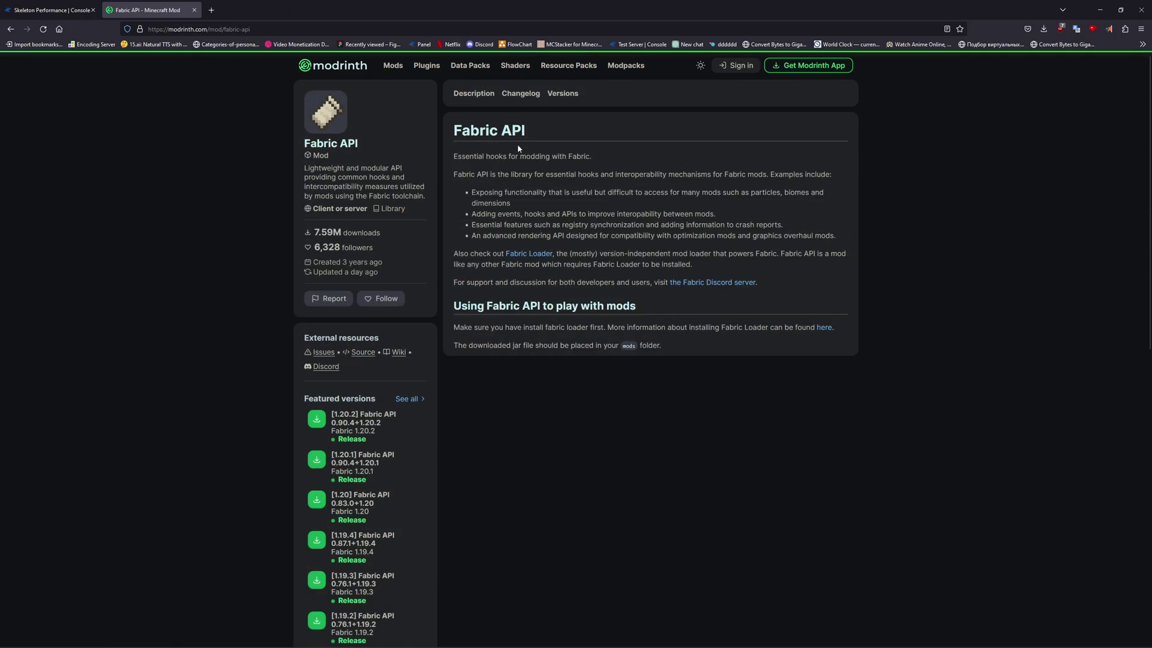
click(562, 95)
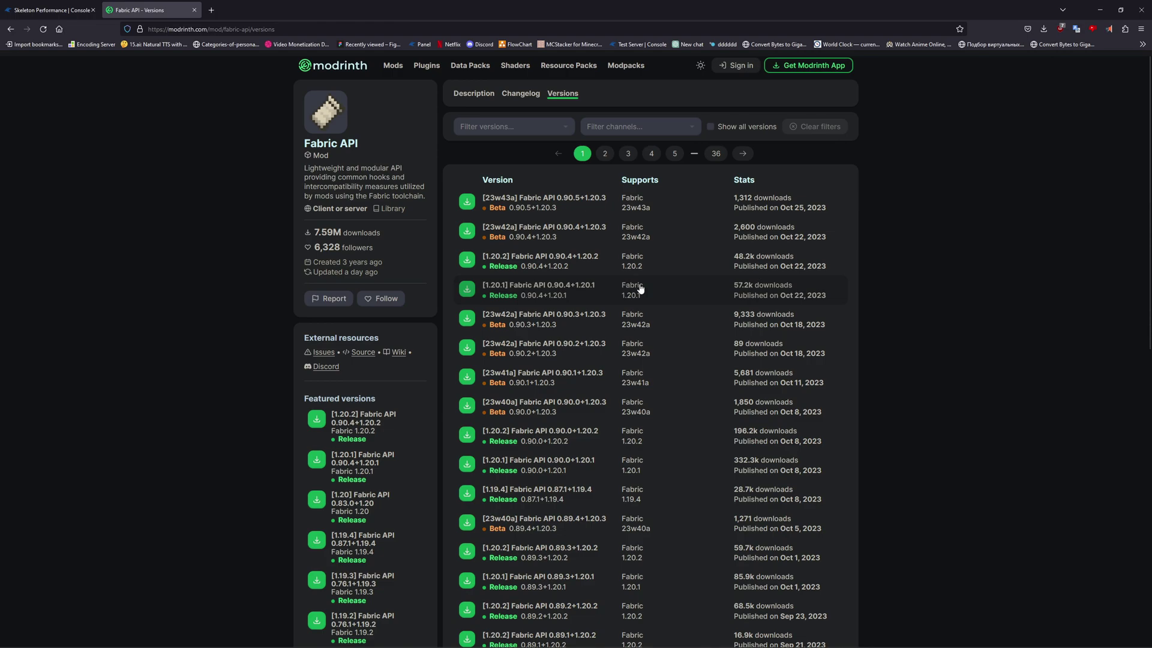
click(553, 287)
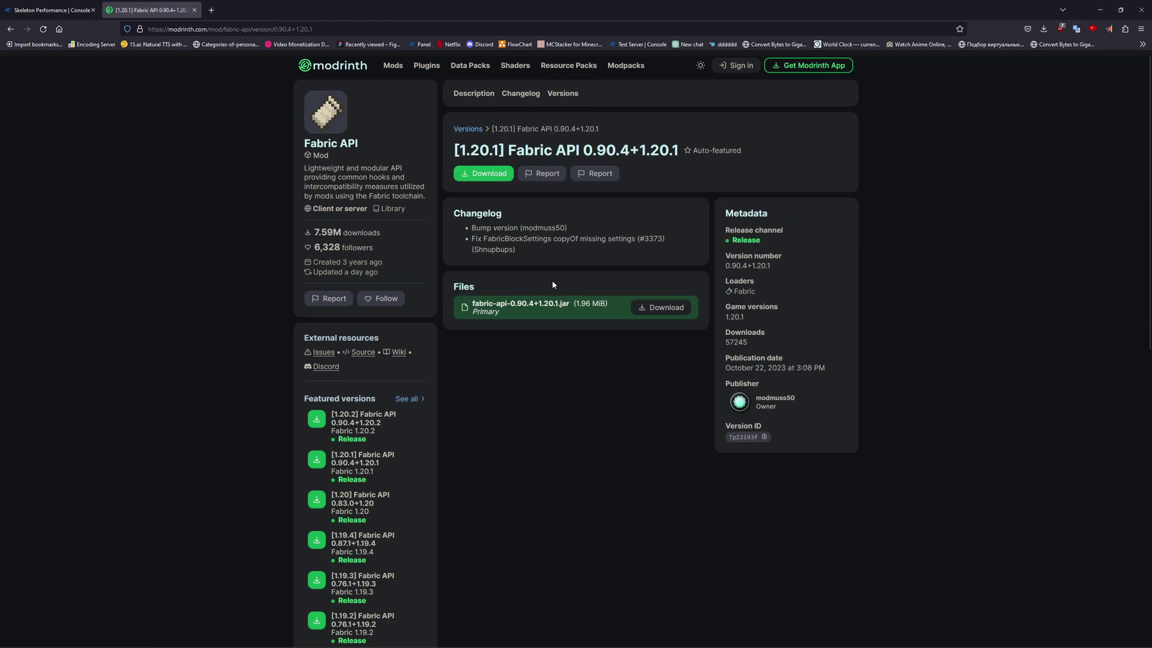
click(484, 169)
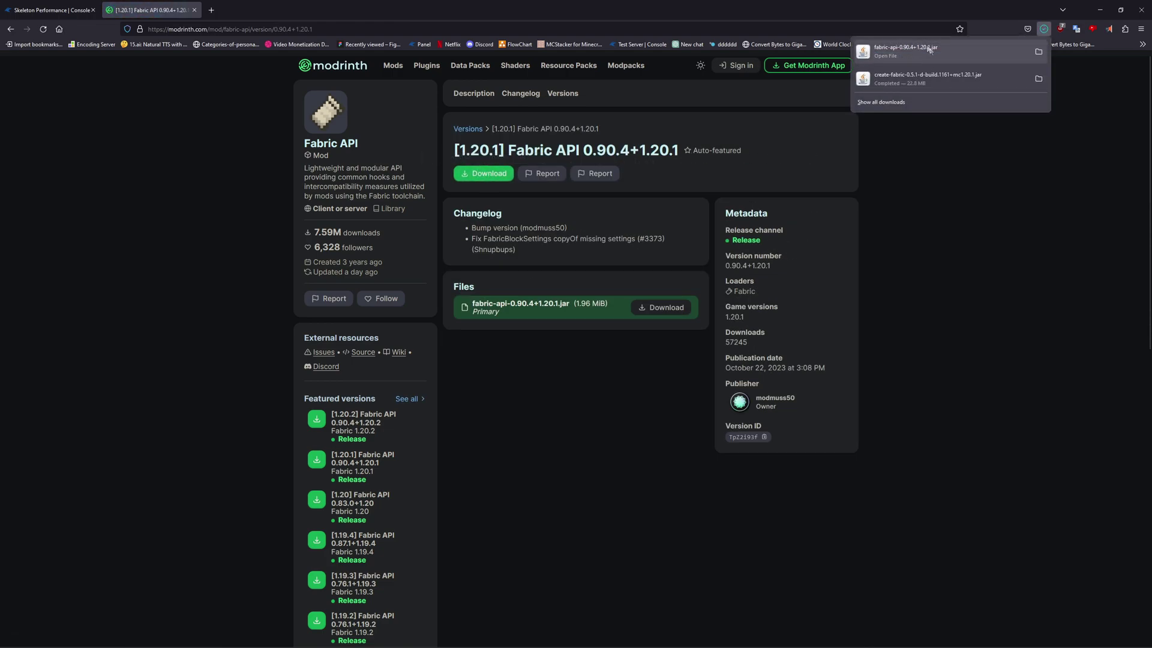
Install Fabric 1.20.1 on the server and confirm Files lists a single server.jar
click(60, 10)
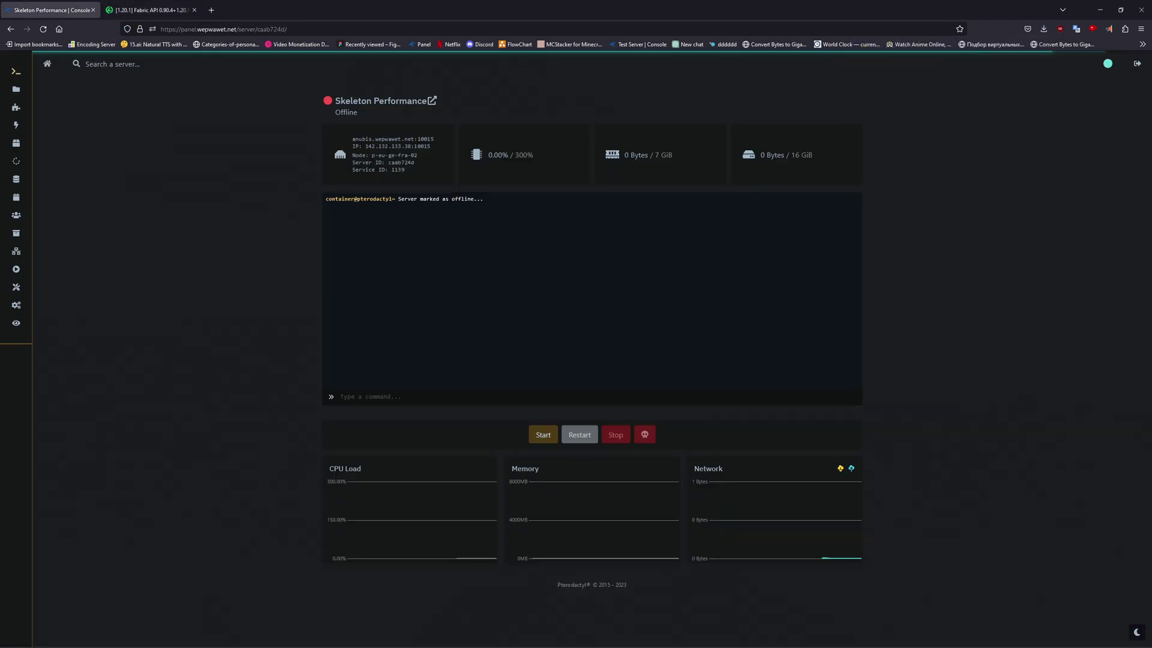
click(17, 89)
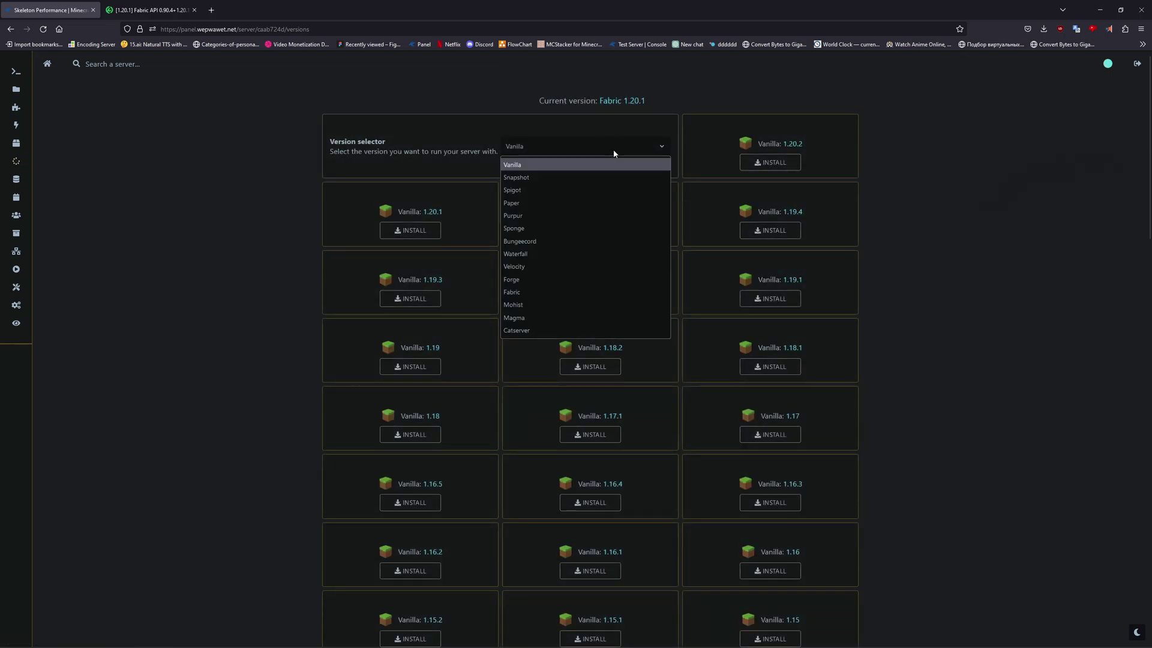
click(521, 292)
click(409, 232)
click(828, 264)
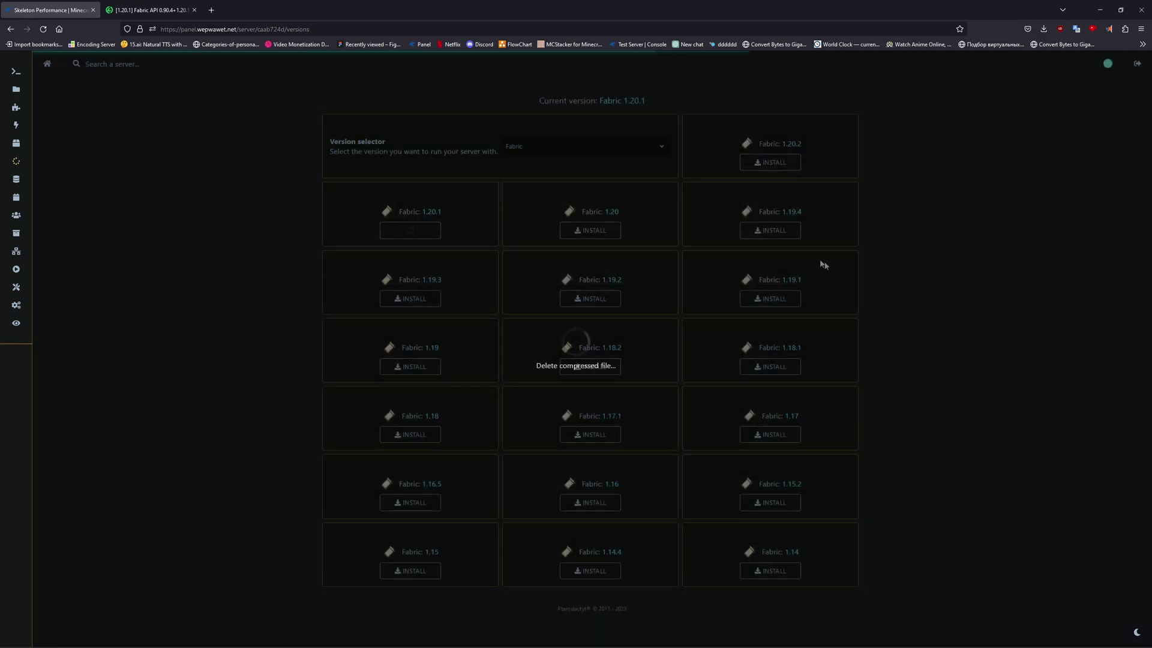
click(16, 89)
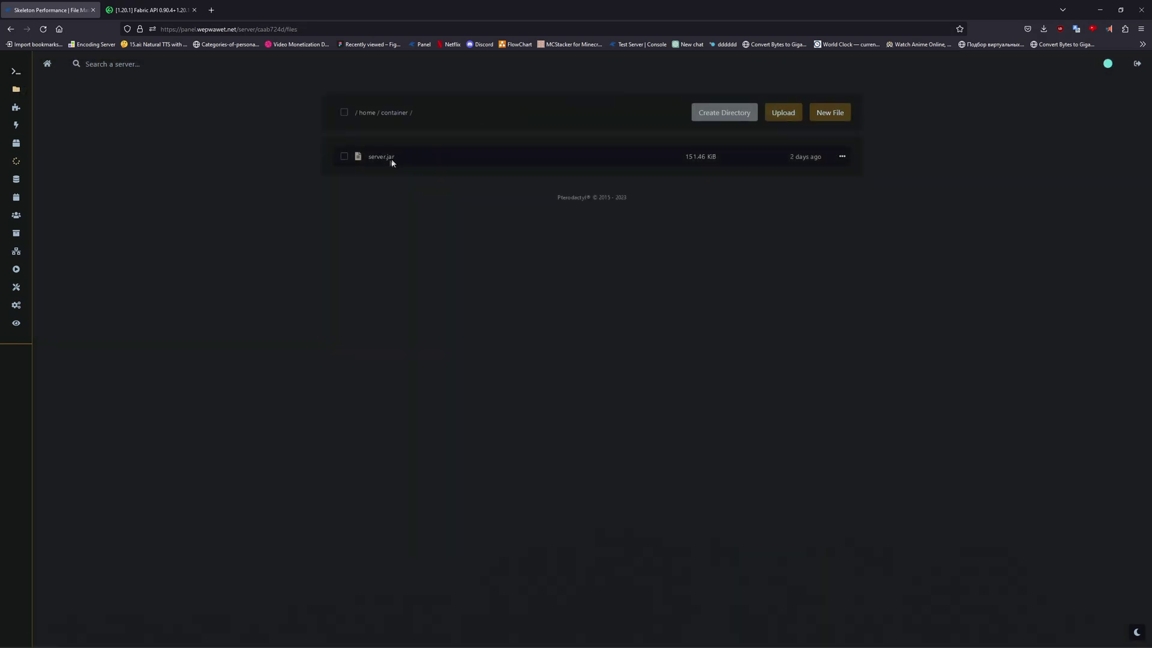
Start the Fabric server until 'Done', stop it, and view the generated files
click(16, 71)
click(547, 440)
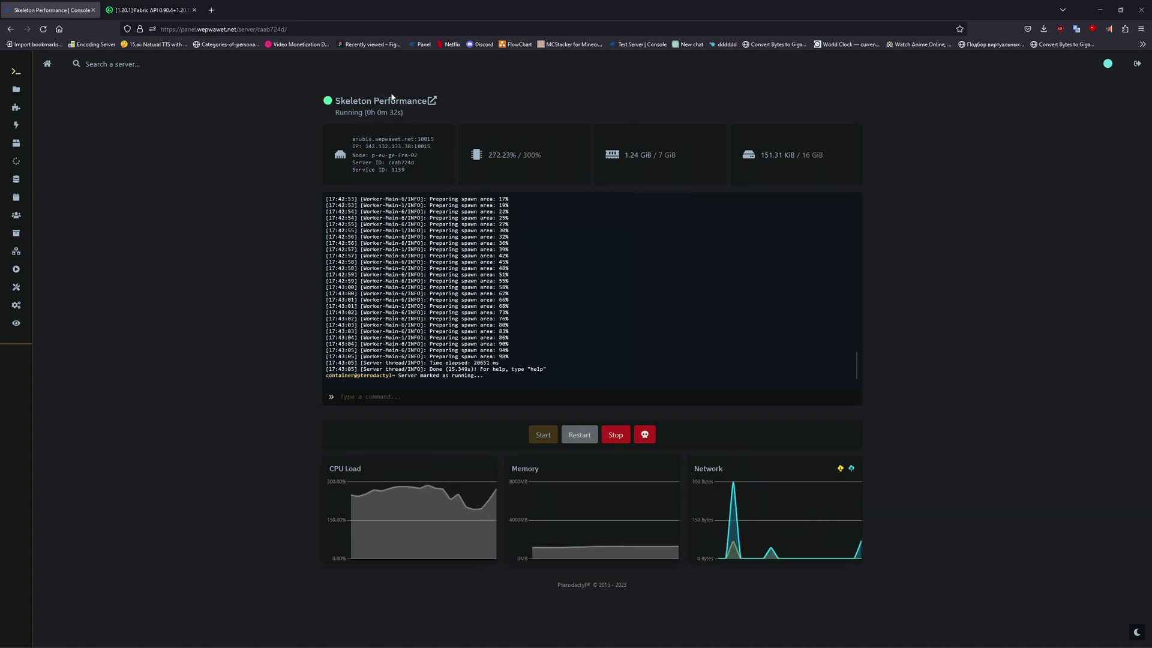
click(616, 435)
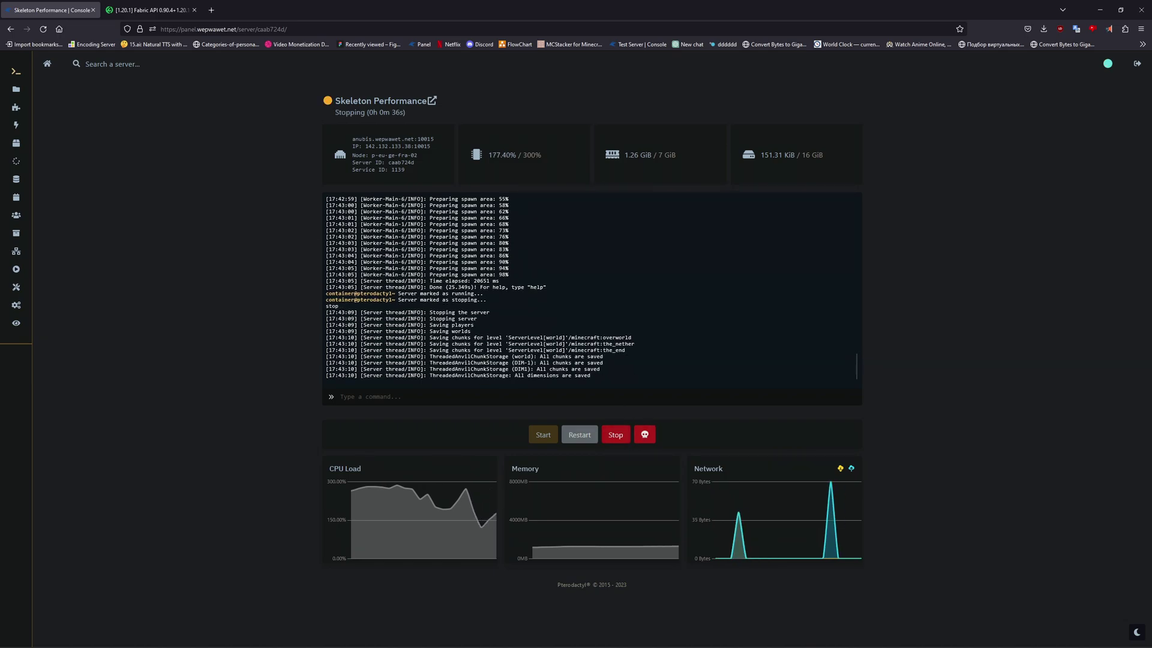
click(13, 95)
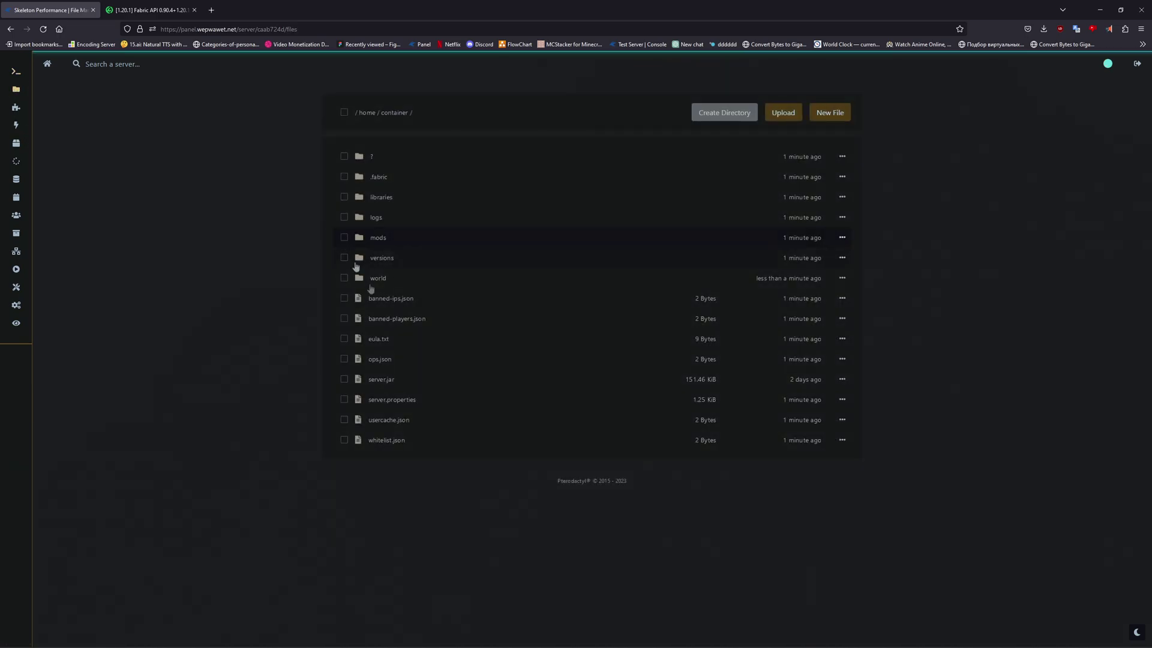
Upload fabric-api-0.90.4+1.20.1.jar and the Create Fabric jar into mods, then start the server
click(378, 238)
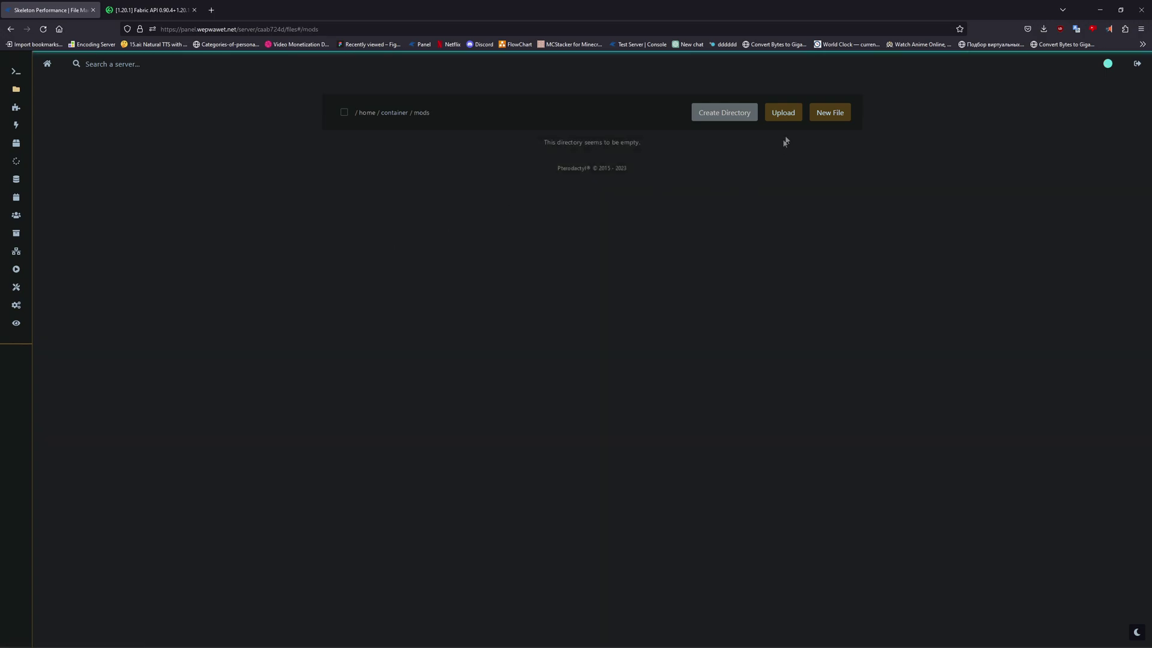
click(788, 115)
click(117, 108)
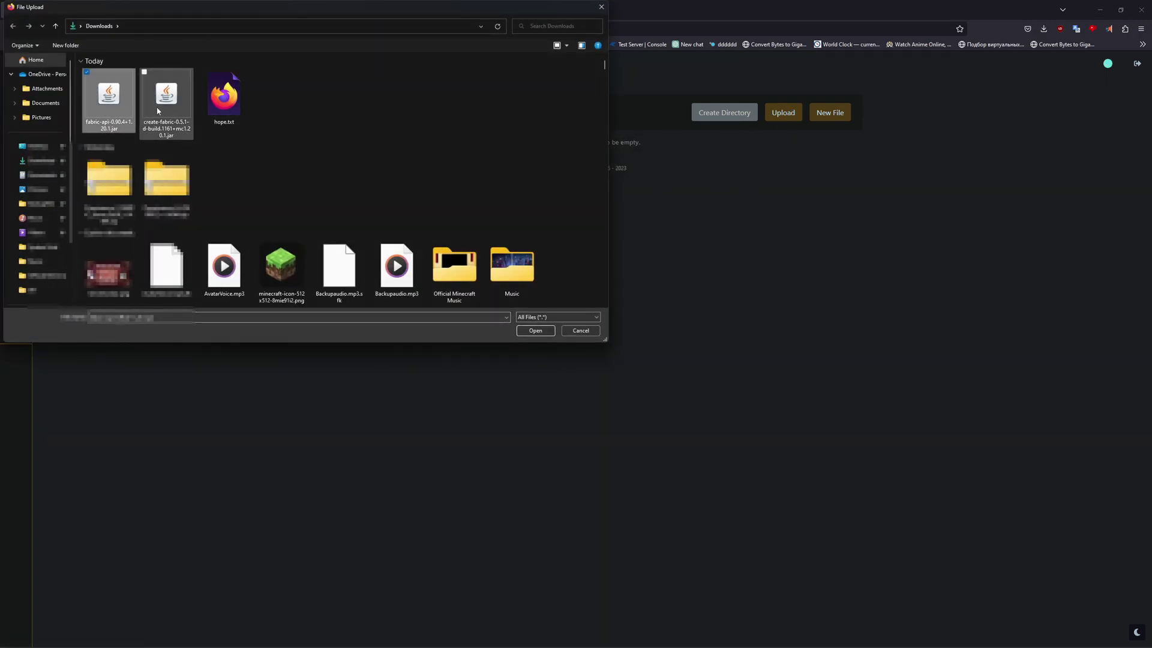
ctrl+click(158, 109)
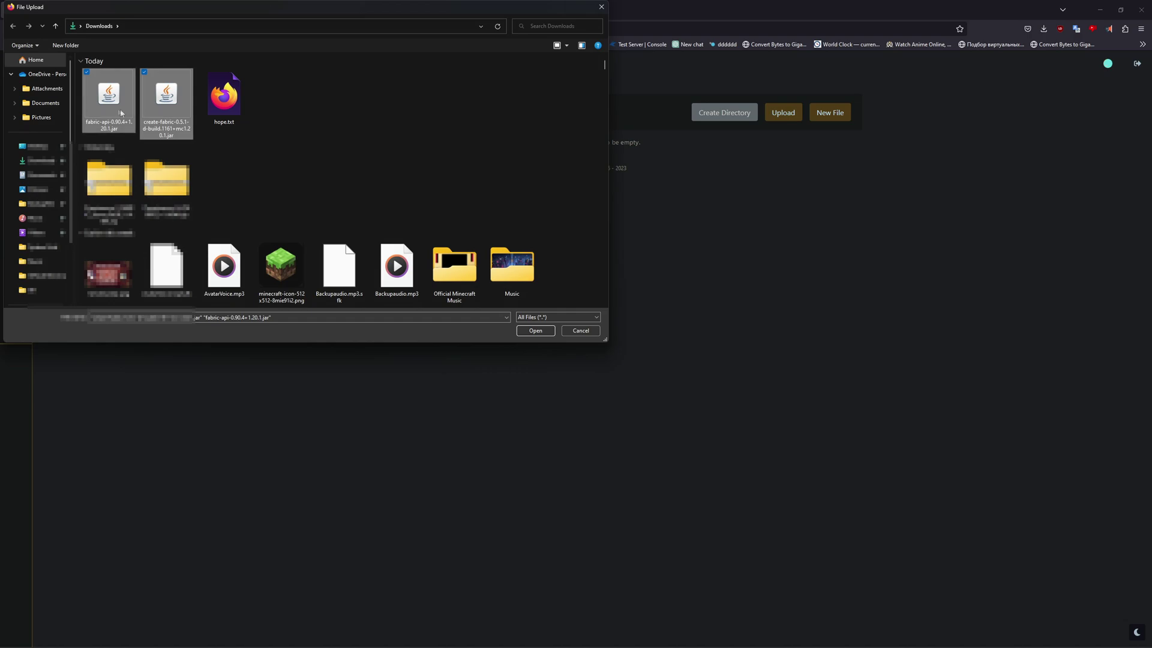
click(536, 331)
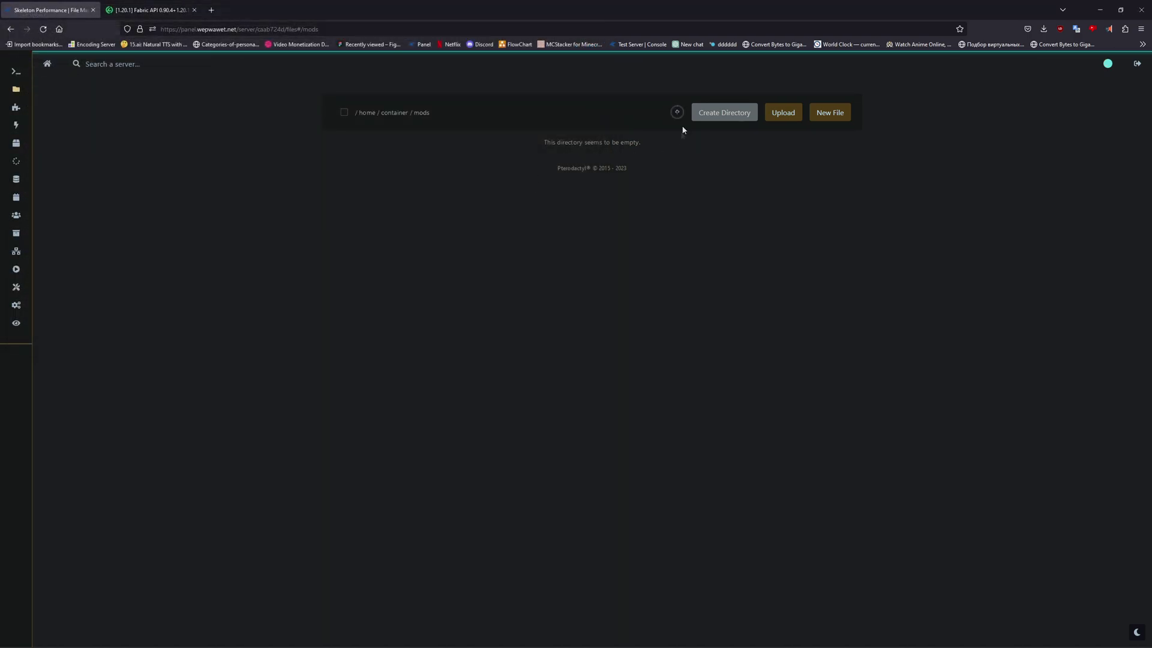
click(678, 113)
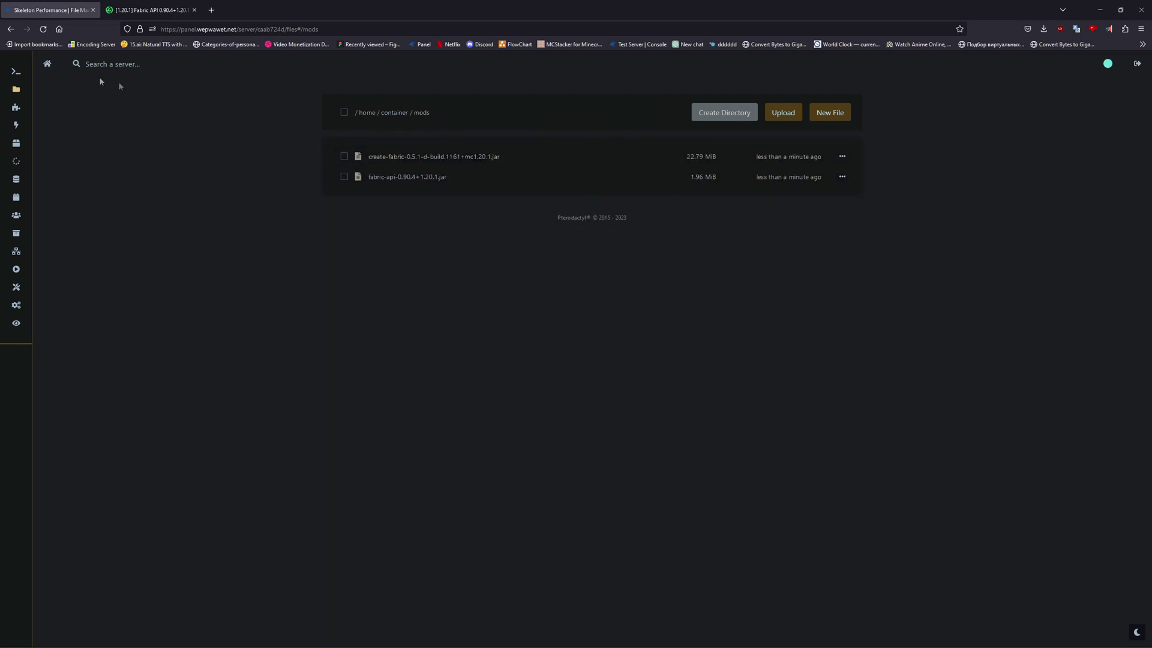
click(14, 76)
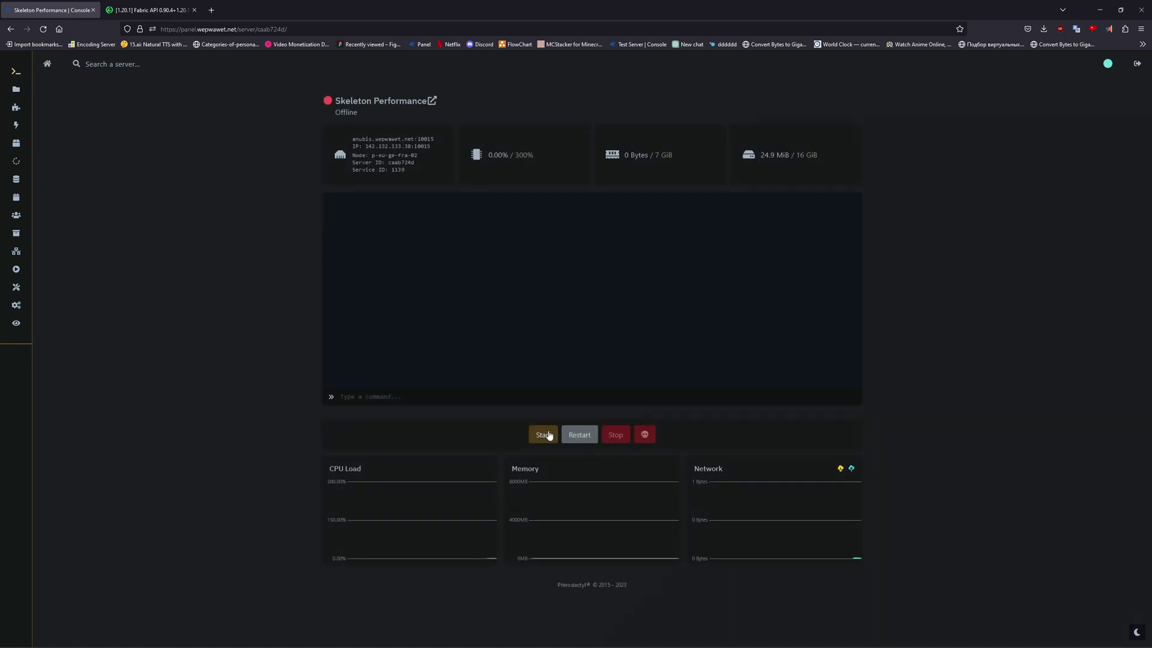
click(550, 434)
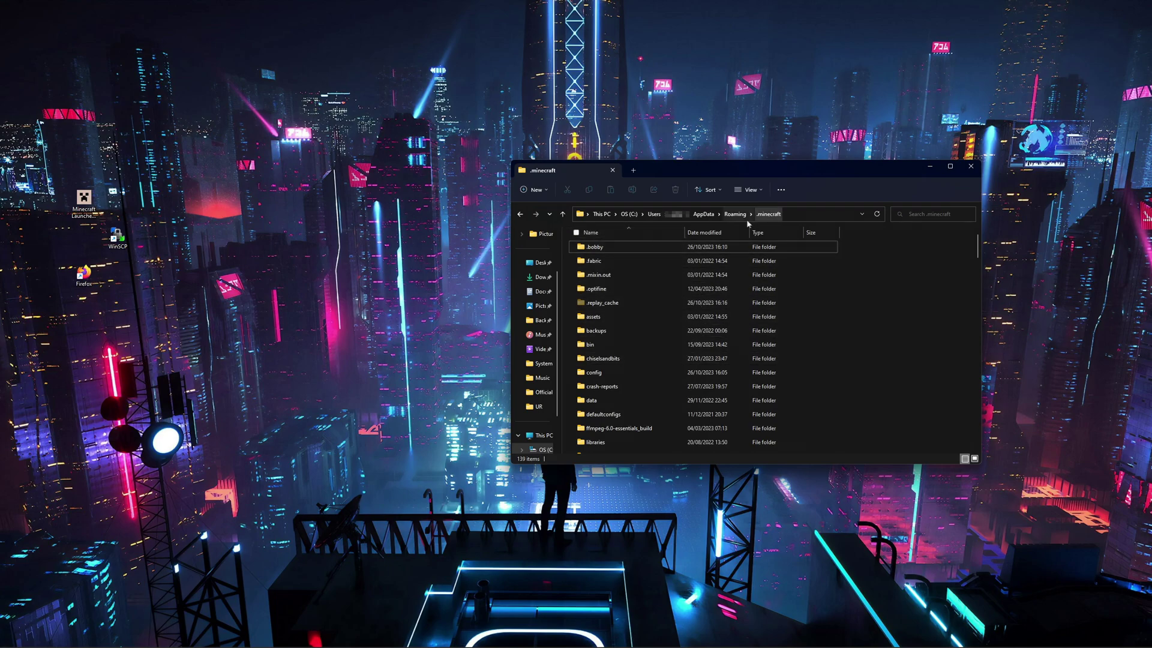
Drag both jars from Downloads into .minecraft\mods, launch Minecraft, and close Downloads
mouse_move(93, 642)
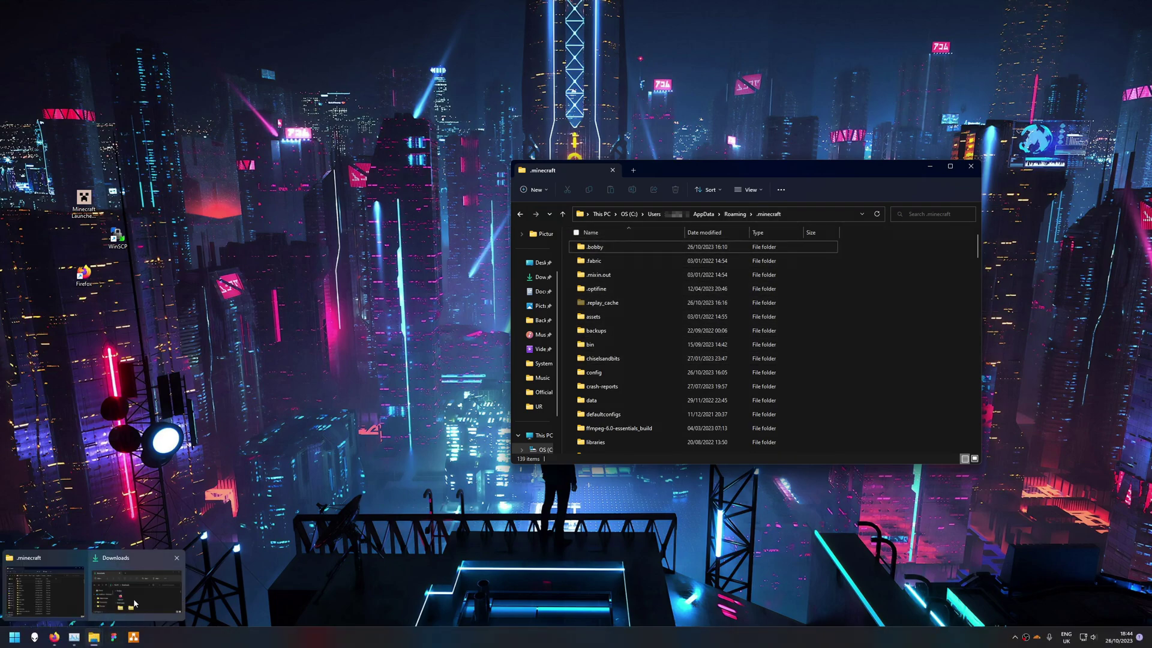
click(138, 594)
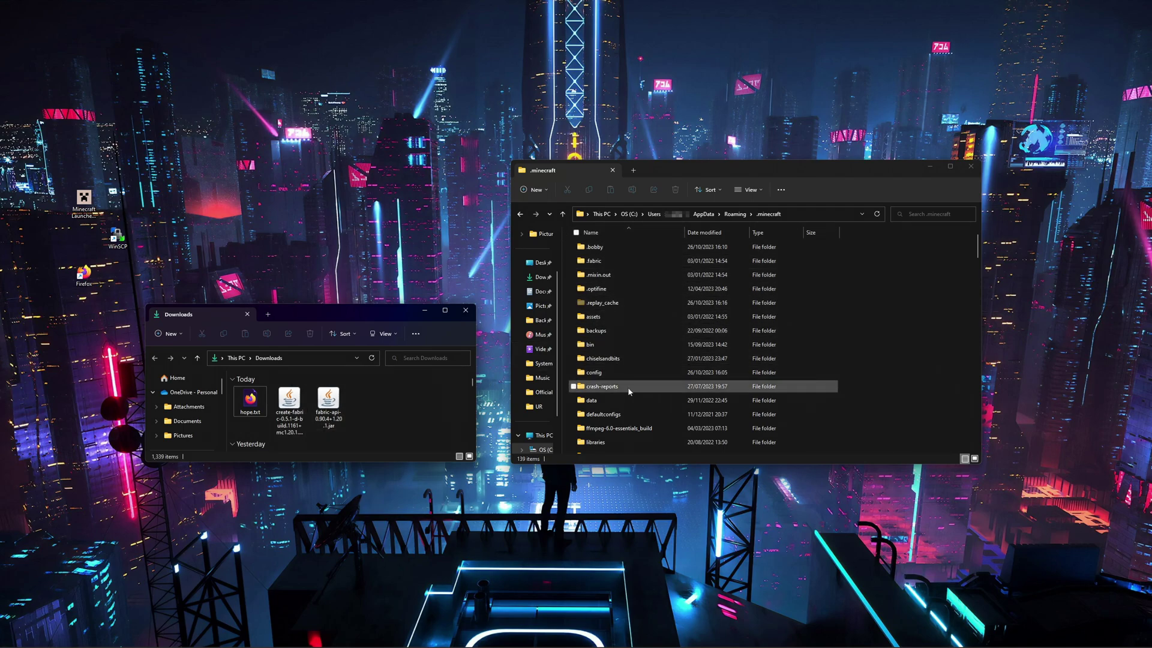
scroll(640, 329, down, 3)
click(609, 364)
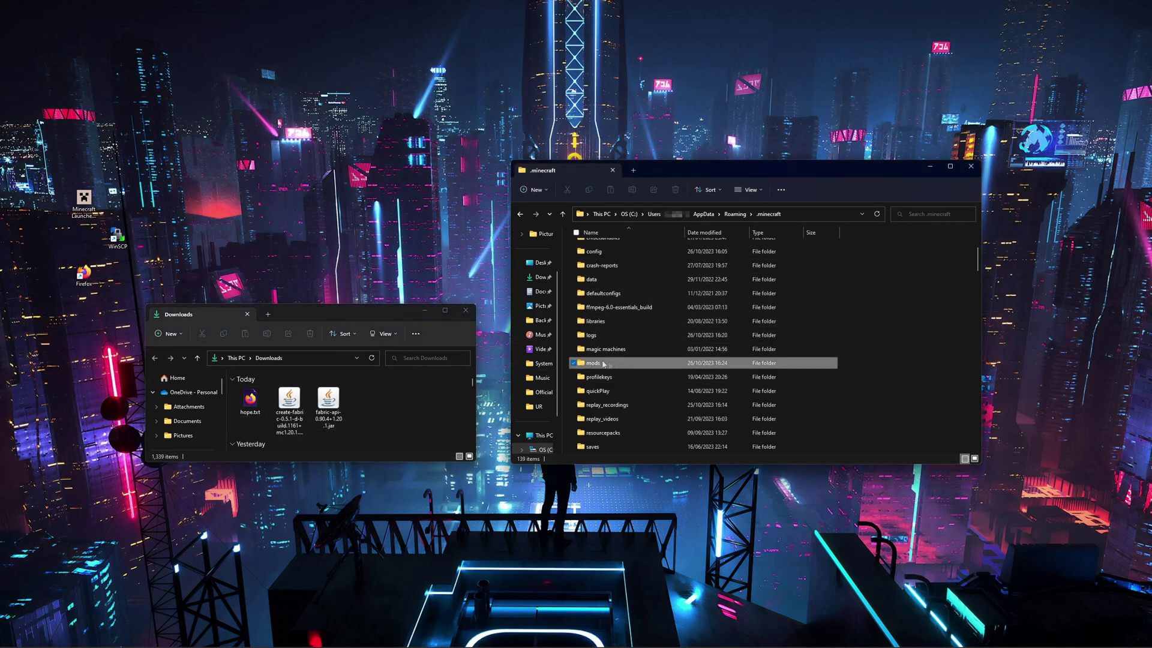
double_click(604, 363)
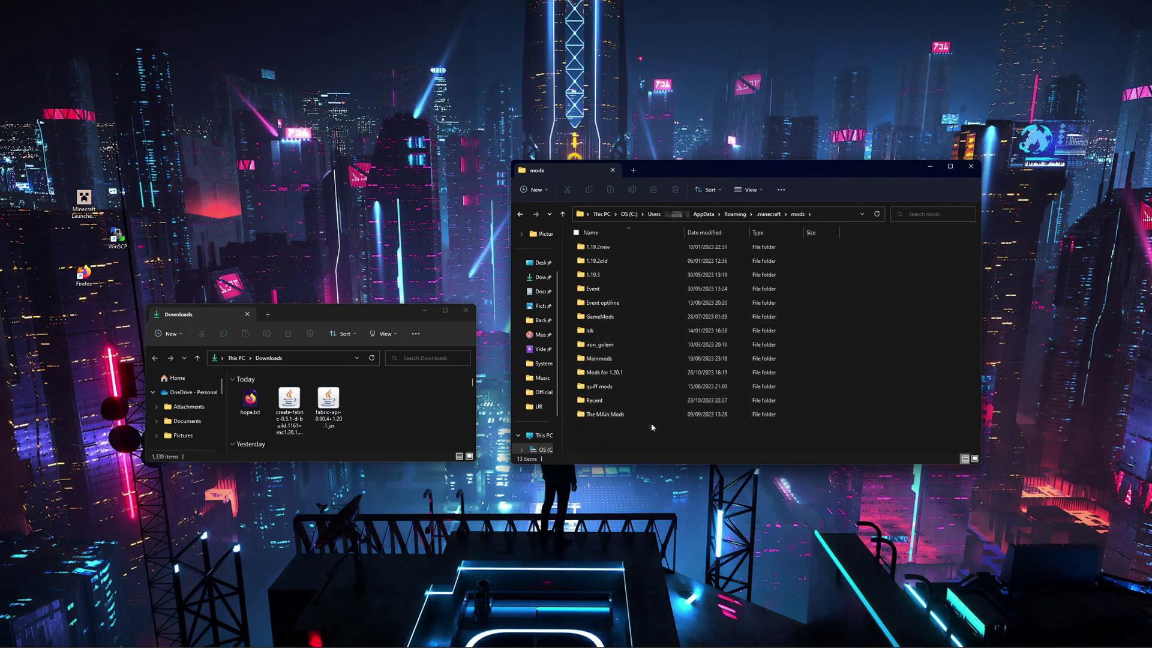
click(371, 410)
mouse_move(369, 410)
mouse_down()
mouse_move(279, 420)
mouse_move(629, 439)
mouse_up()
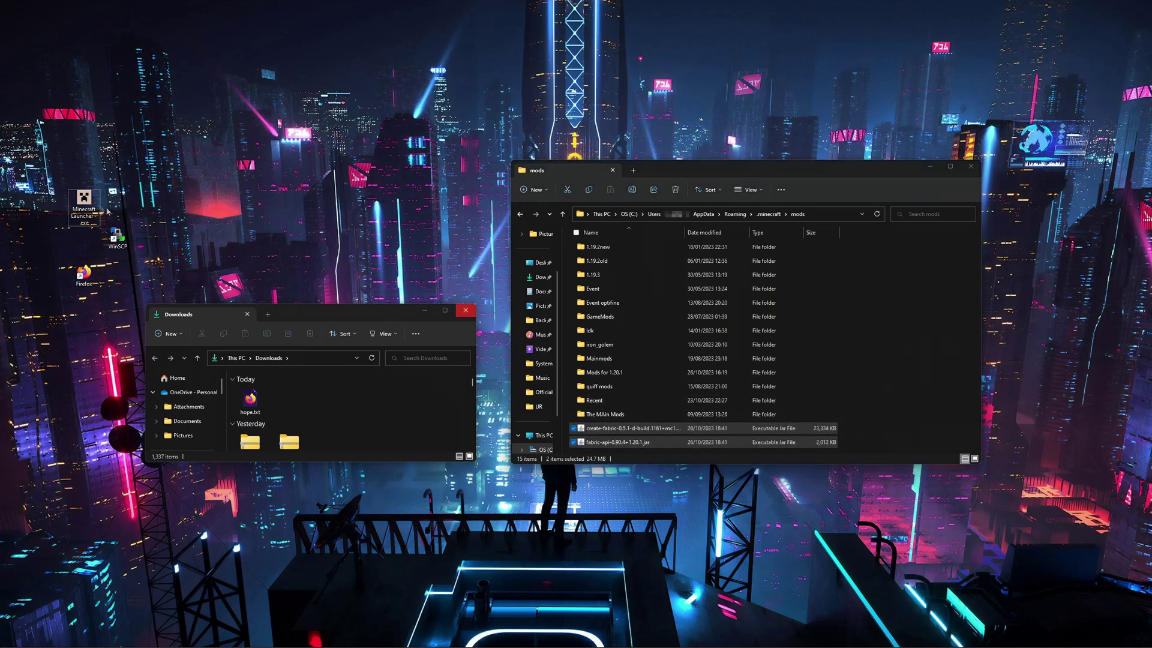
click(84, 199)
click(465, 310)
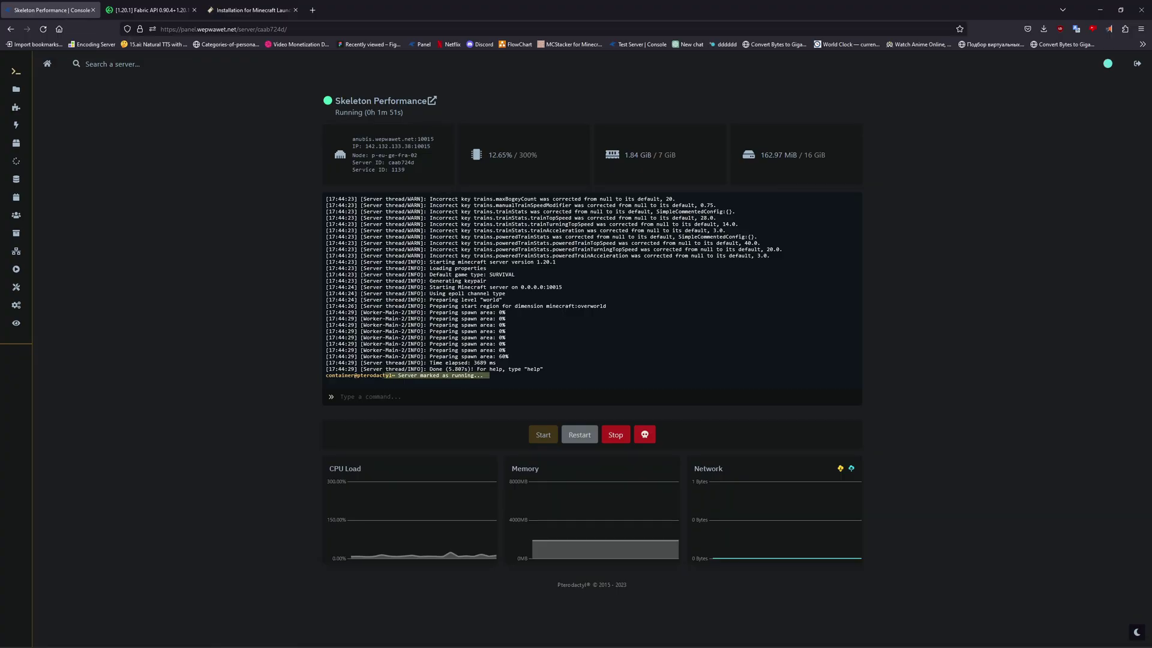
Join the modded Fabric server from Minecraft's Multiplayer list
scroll(600, 311, down, 3)
click(665, 340)
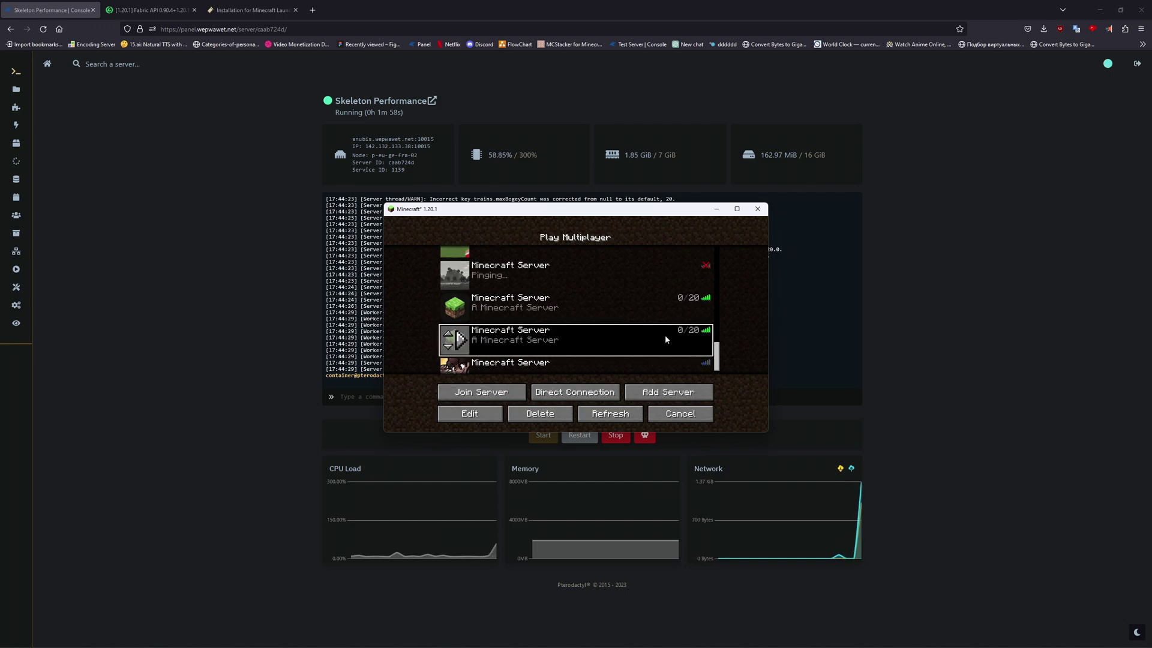
click(665, 339)
click(737, 208)
key(e)
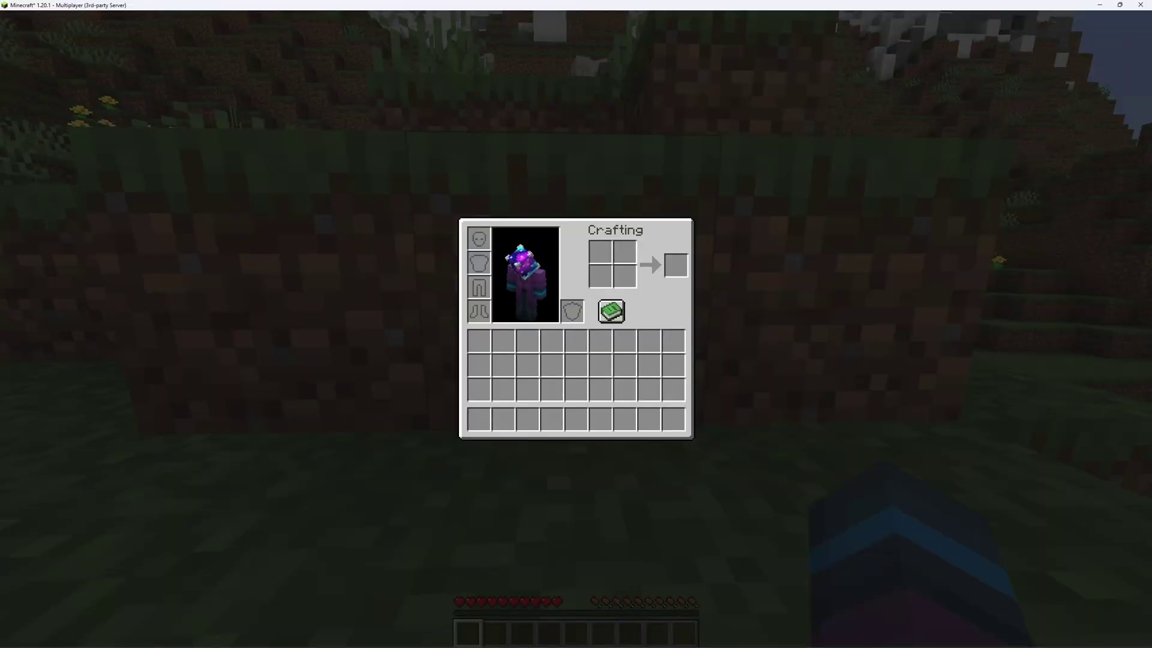
Run the op command for the player's name in the server console
key(alt+Tab)
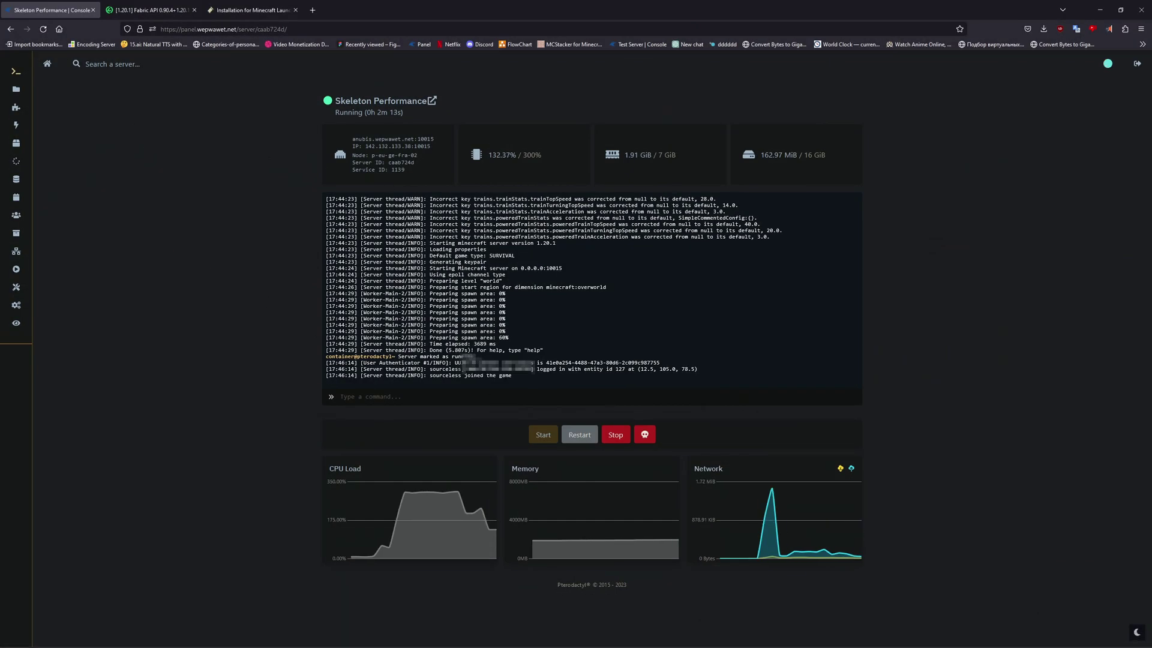
click(420, 396)
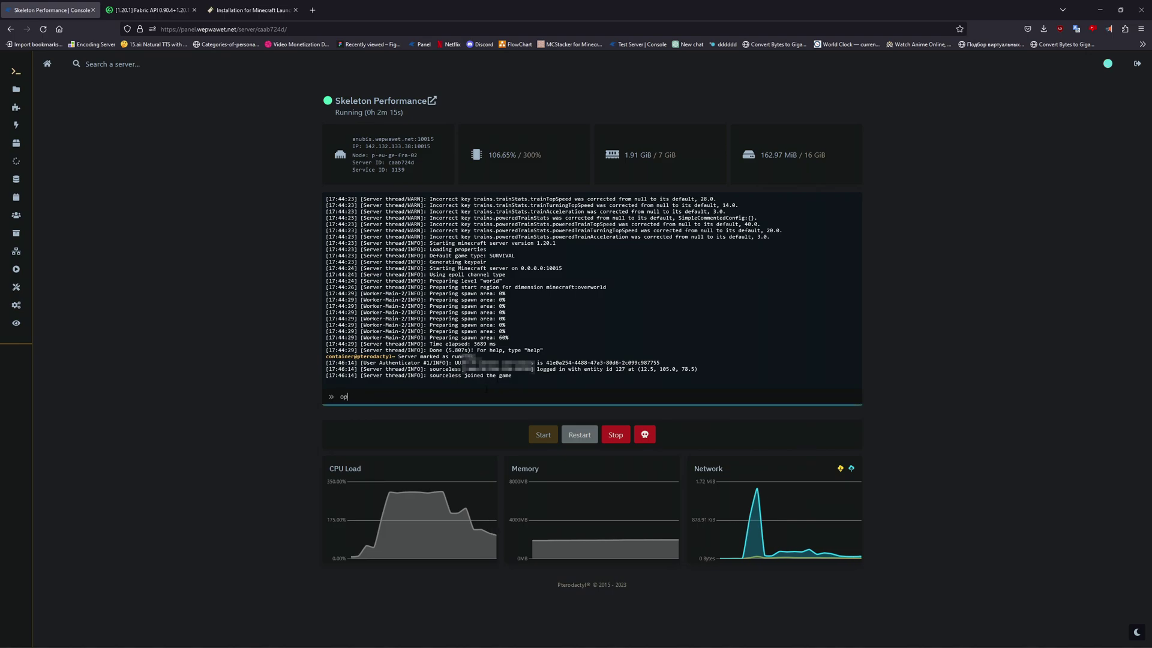
text( sourceless)
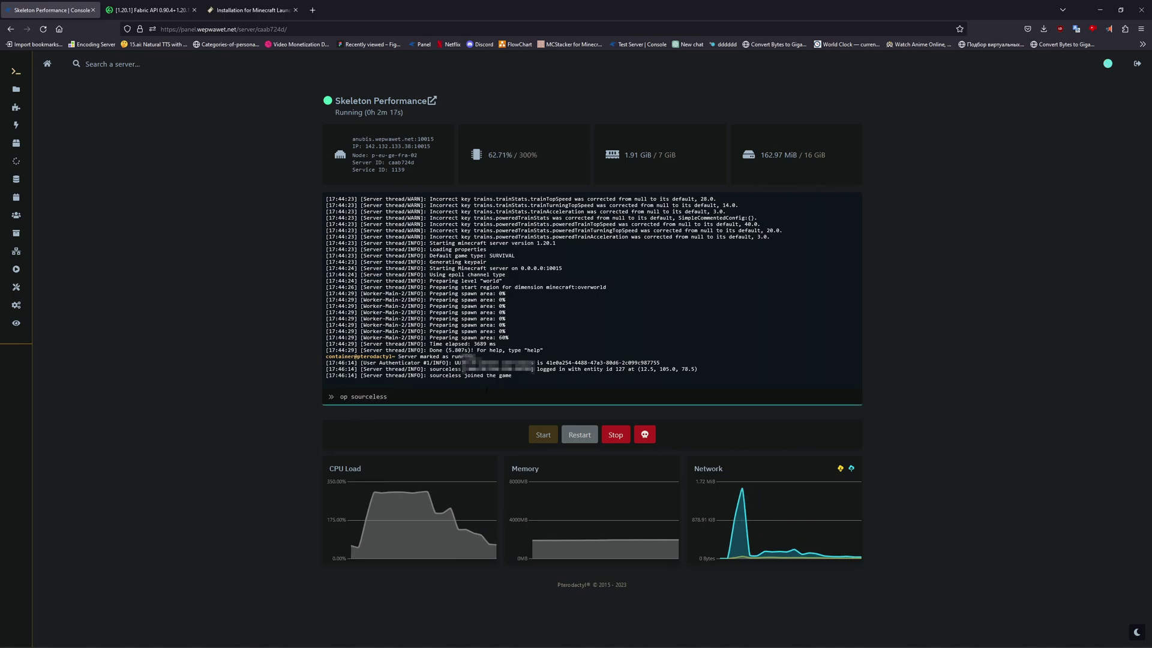
key(Return)
Run /gamemode creative, take Create-tab items, and use the Wand of Symmetry on the dirt pillar
click(153, 637)
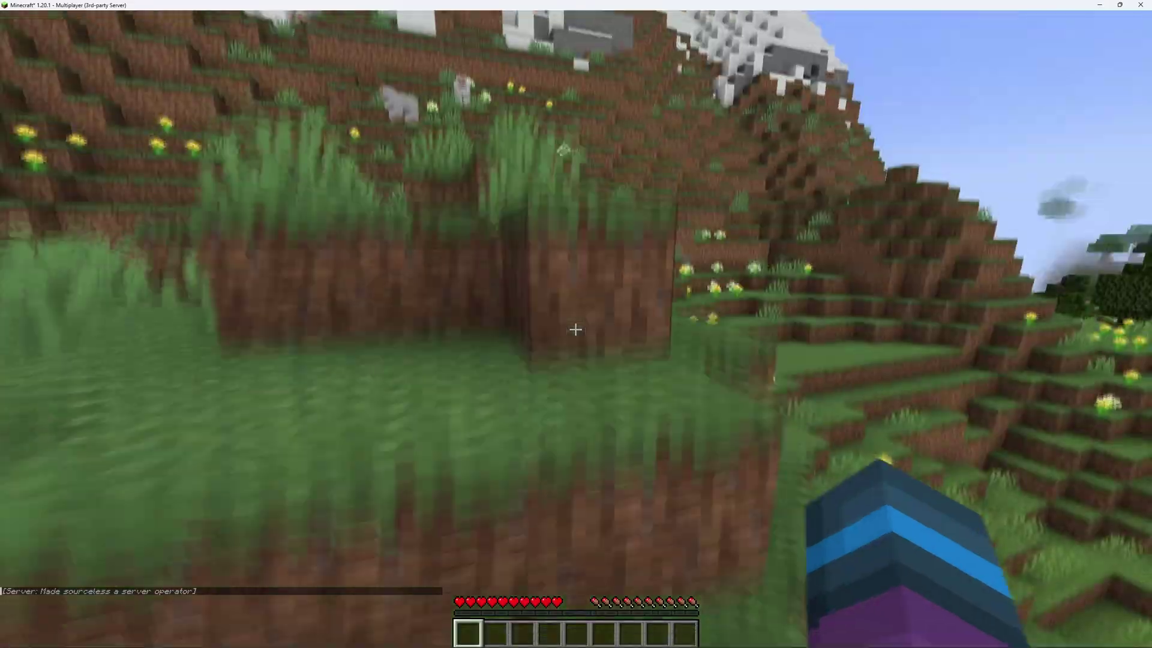
text(/gamemode creative)
key(Return)
key(e)
click(696, 251)
key(e)
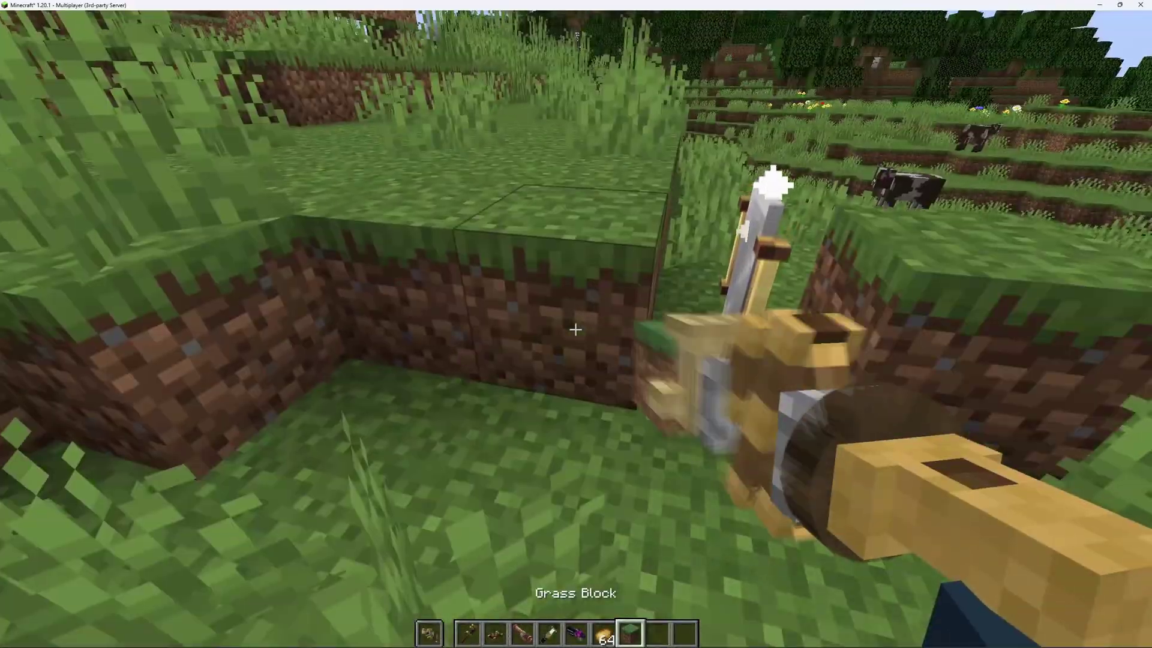
scroll(575, 324, up, 2)
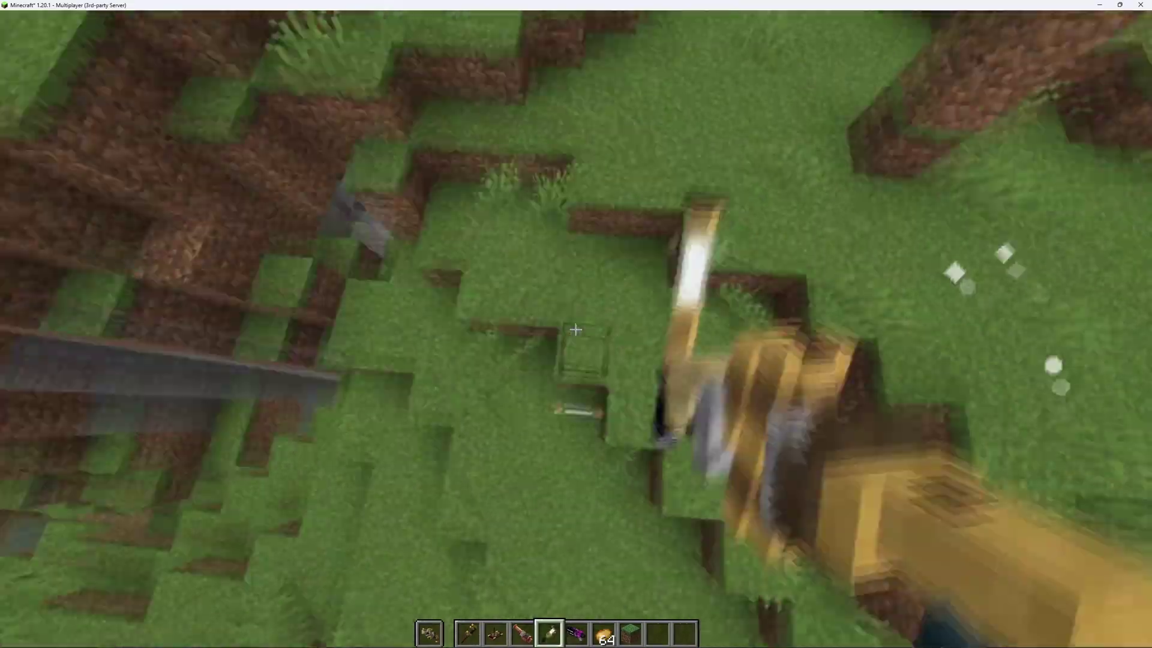
right_click(575, 330)
key(w)
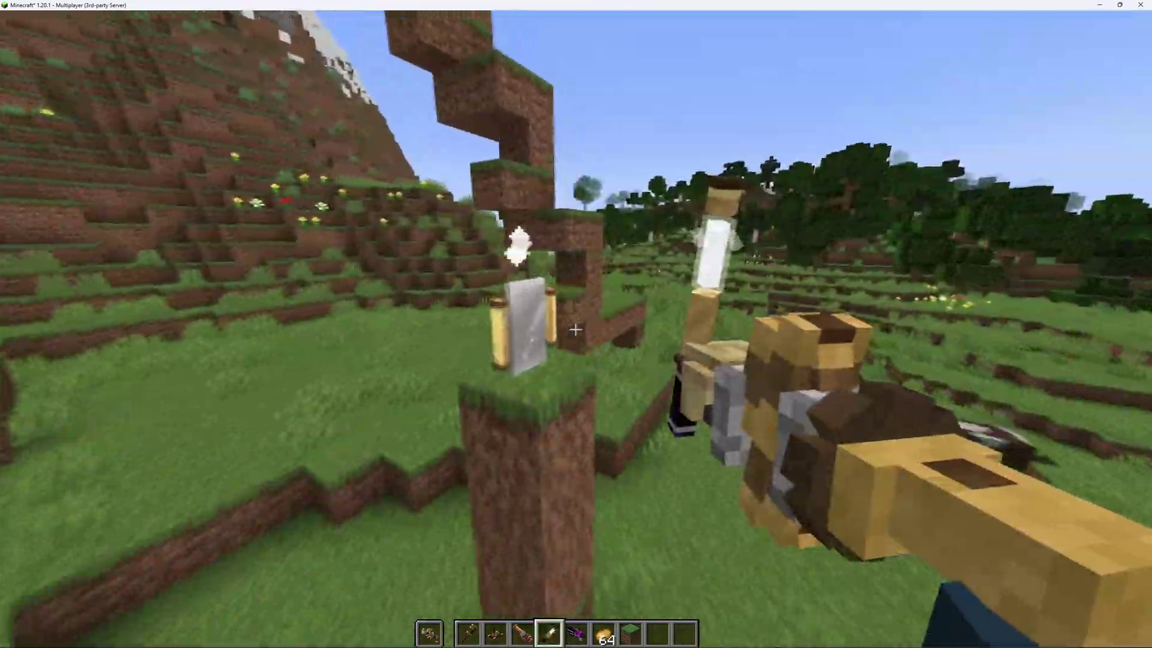